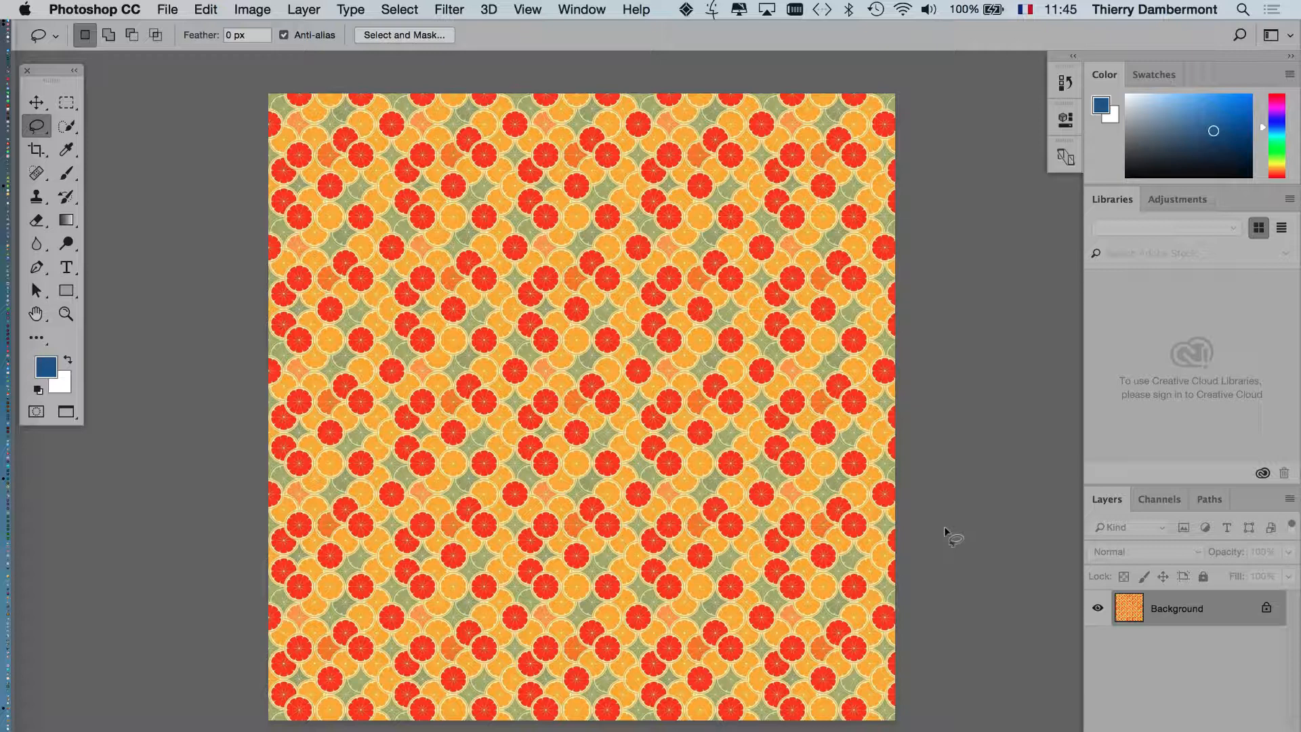
- Copy the entire citrus pattern image and switch to the blue car photo document
{"action": "key", "text": "super+a"}
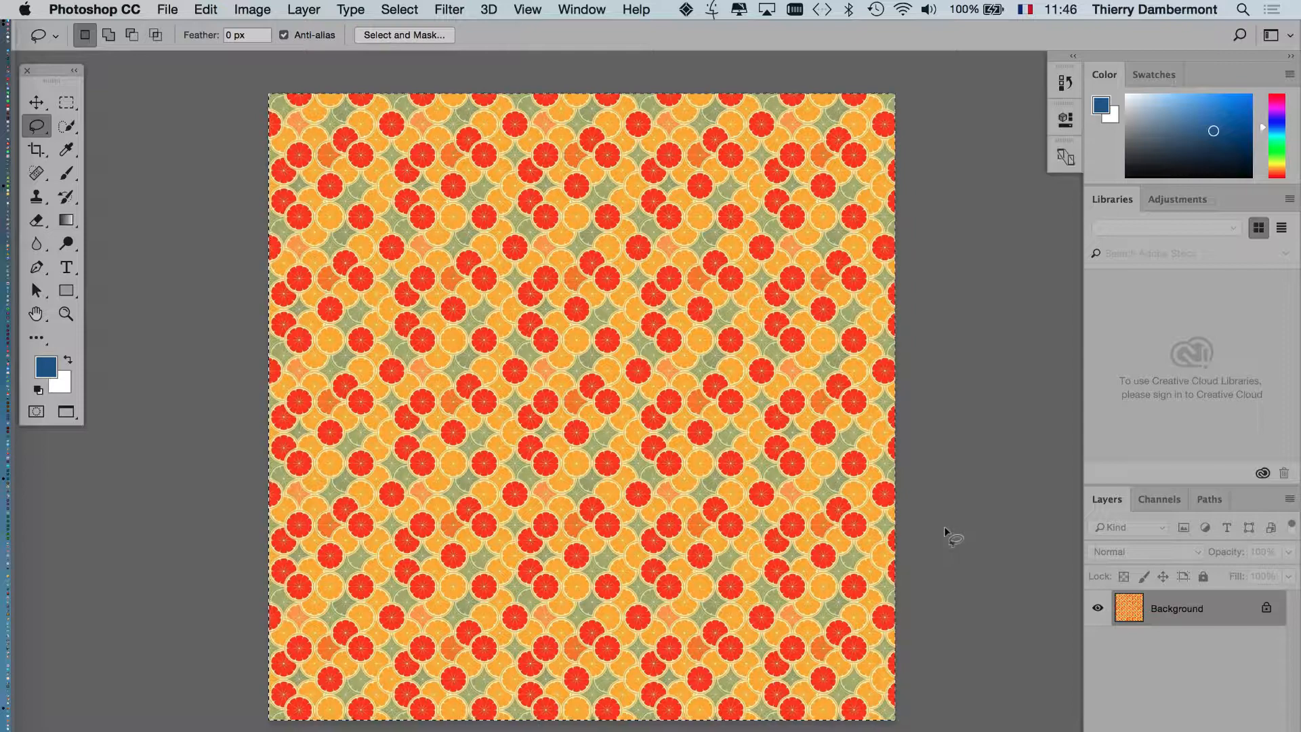
{"action": "scroll", "coordinate": [678, 384], "scroll_direction": "down", "scroll_amount": 5}
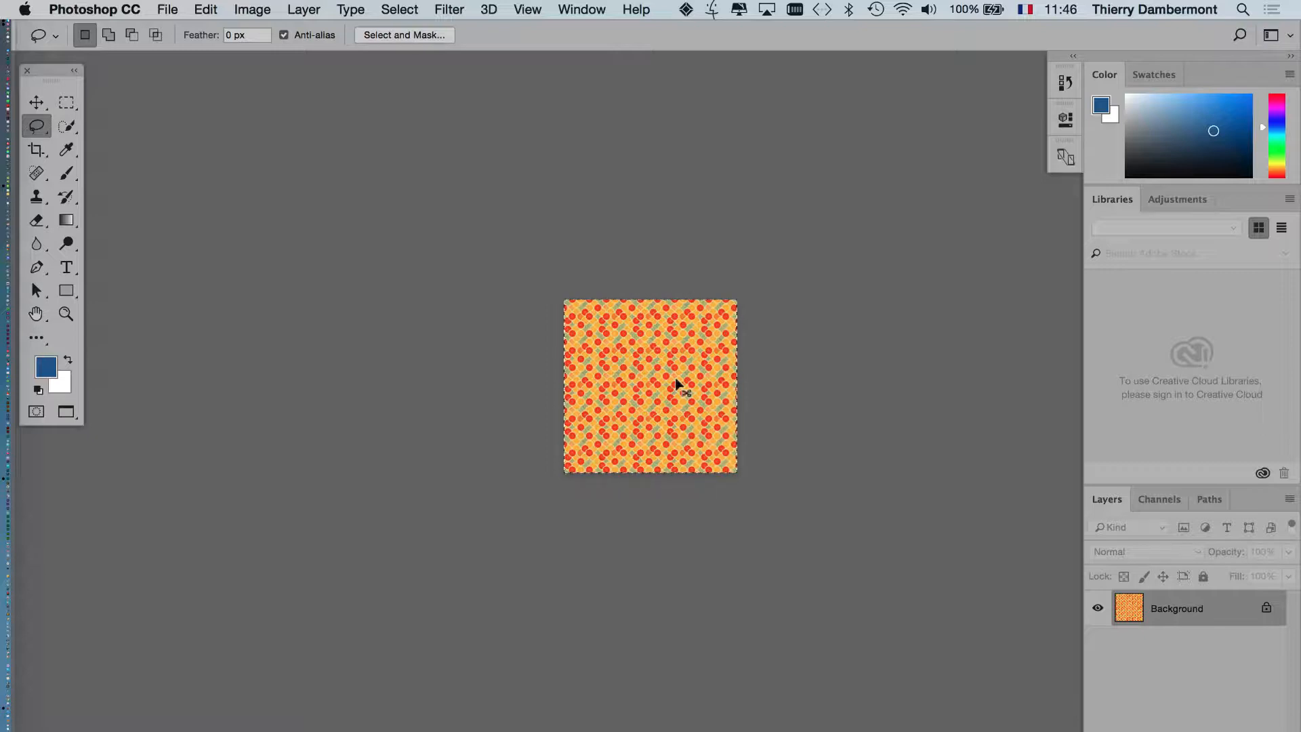
{"action": "key", "text": "super+c"}
{"action": "key", "text": "ctrl+Tab"}
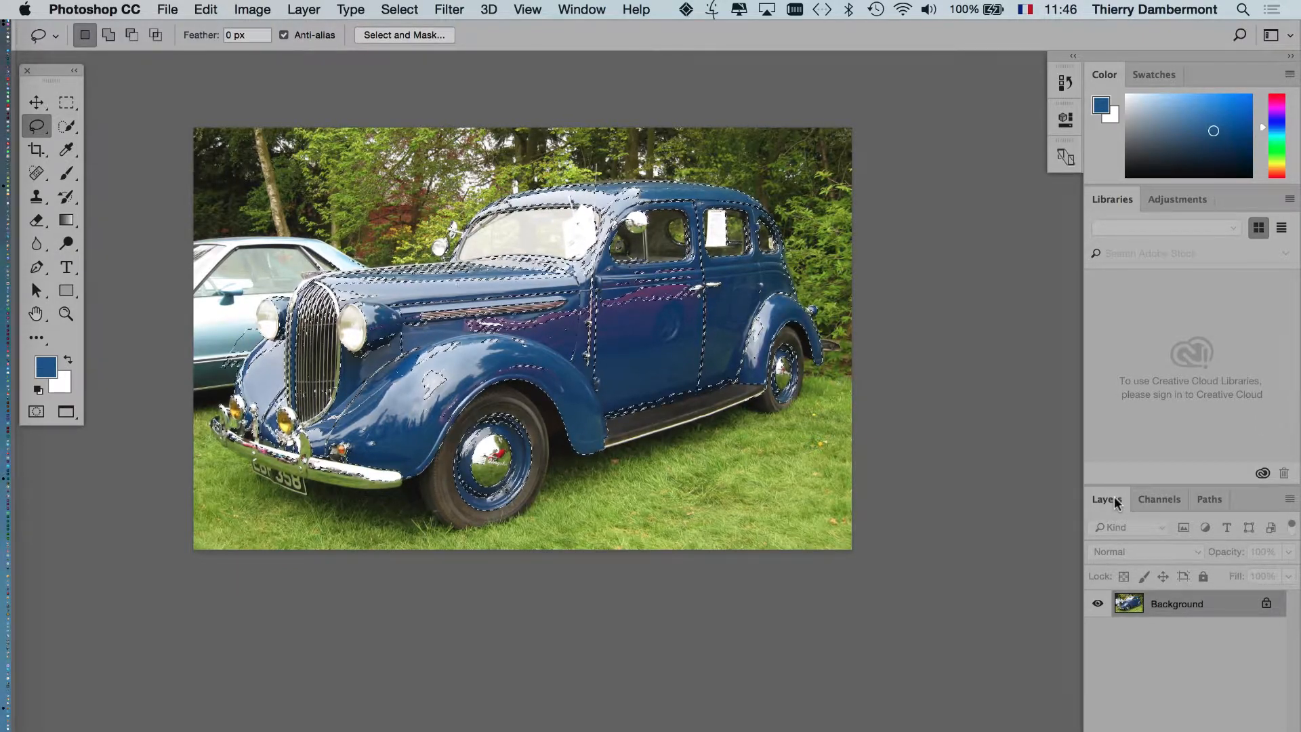
- Detach the Layers panel from the dock, collapse the remaining docked panels to icons and enlarge the floating panel
{"action": "left_click_drag", "start_coordinate": [1117, 502], "coordinate": [953, 193]}
{"action": "left_click", "coordinate": [1291, 56]}
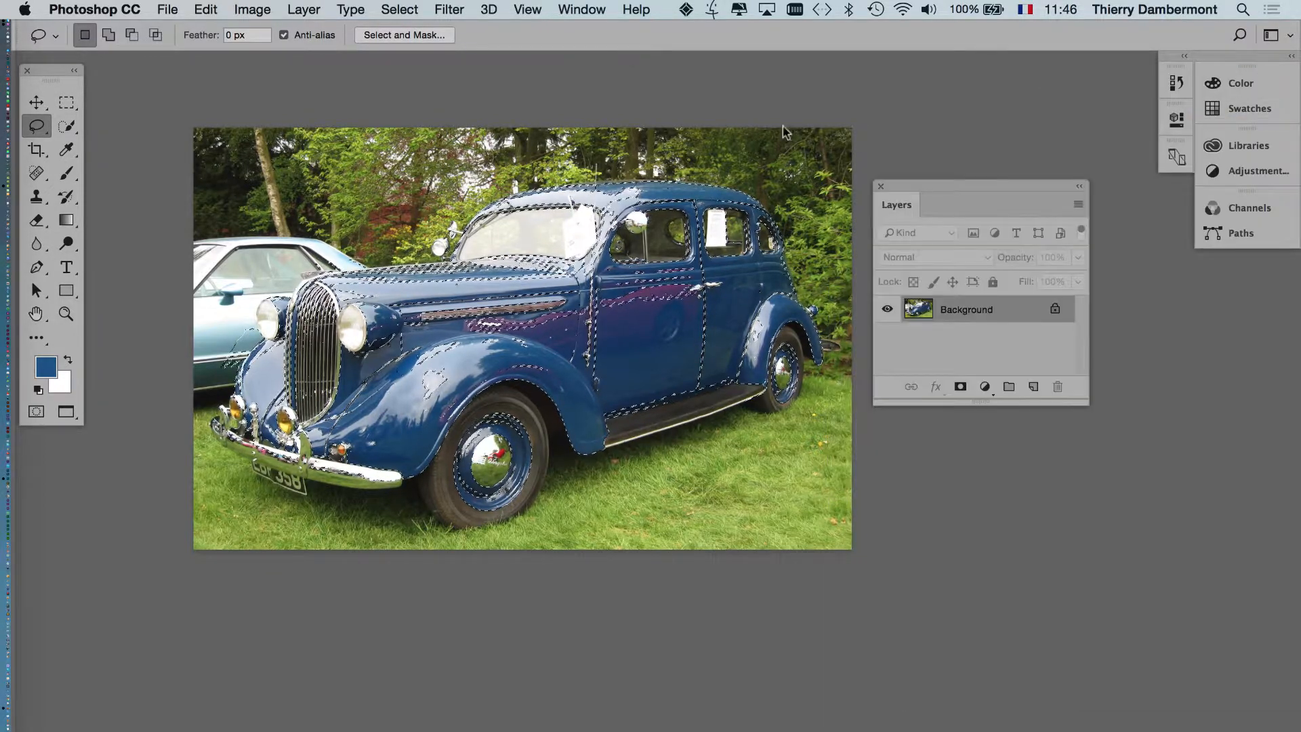
{"action": "left_click_drag", "start_coordinate": [1088, 406], "coordinate": [1143, 470]}
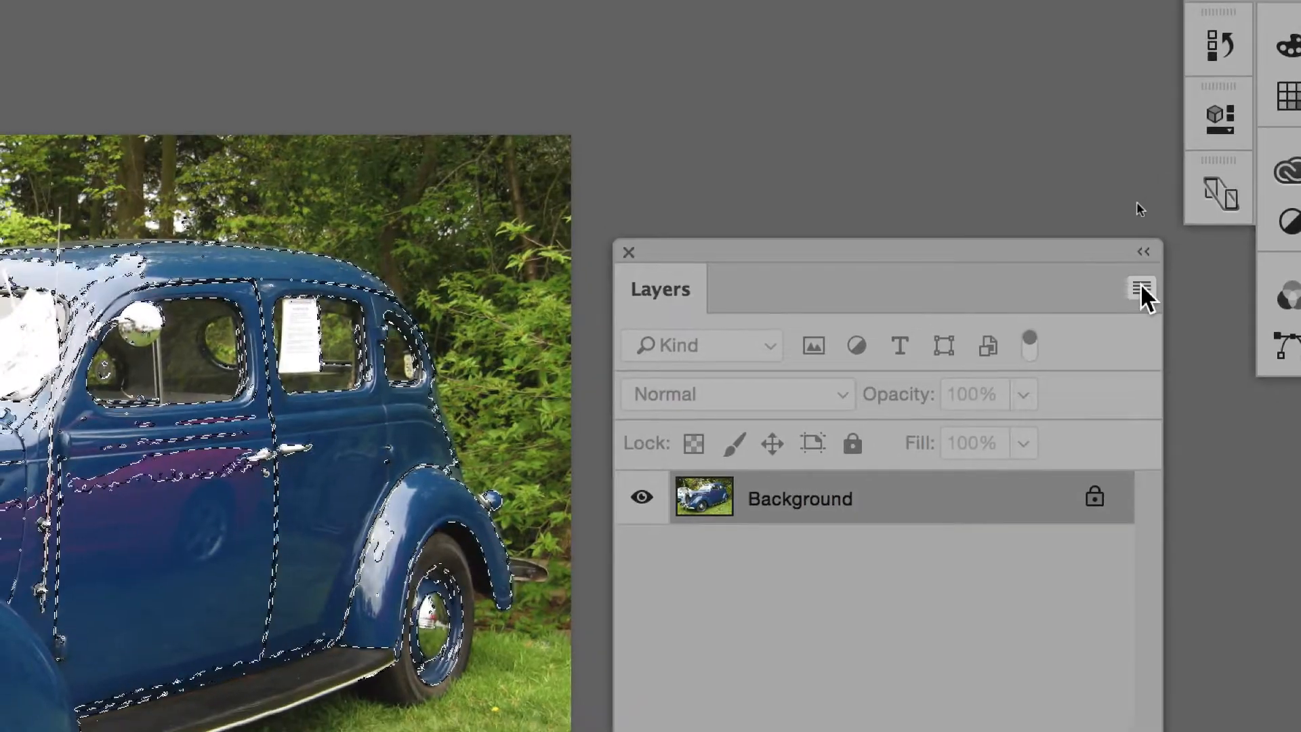
- Set the Layers panel thumbnails to the largest size and widen the panel
{"action": "left_click", "coordinate": [1130, 285]}
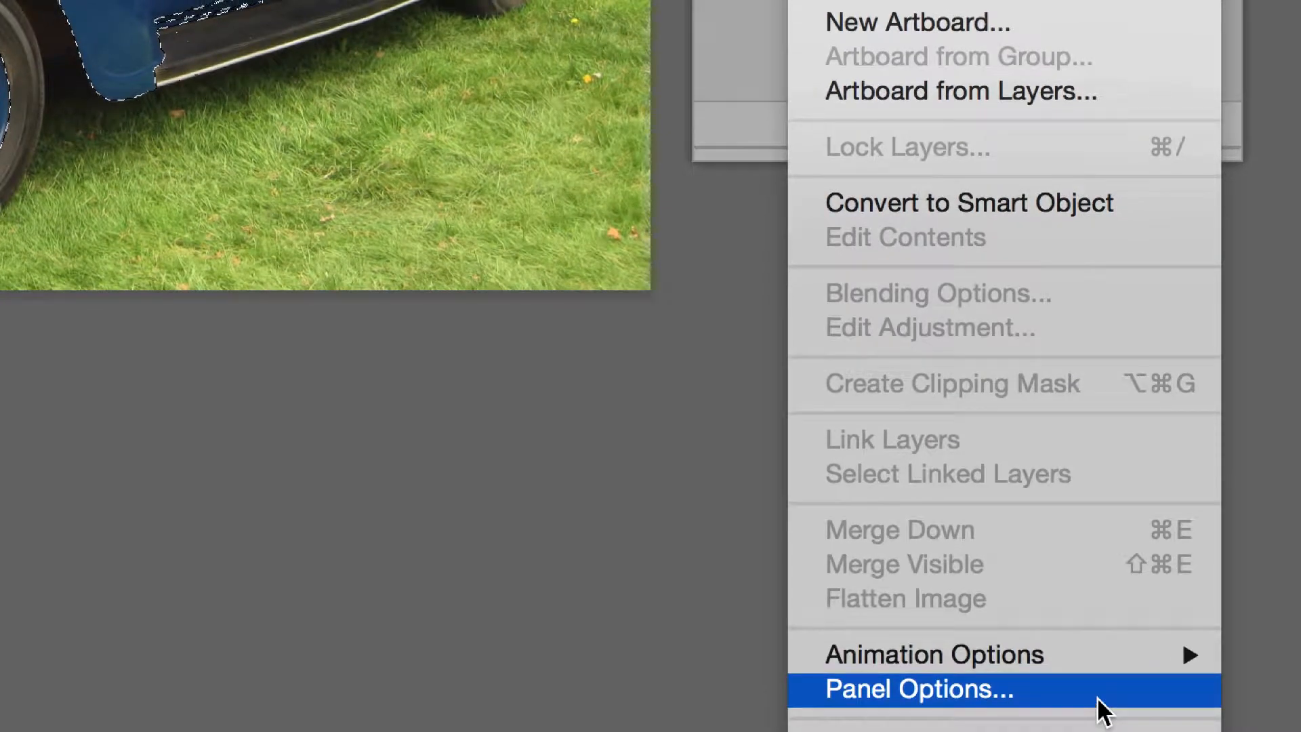
{"action": "left_click", "coordinate": [1097, 696]}
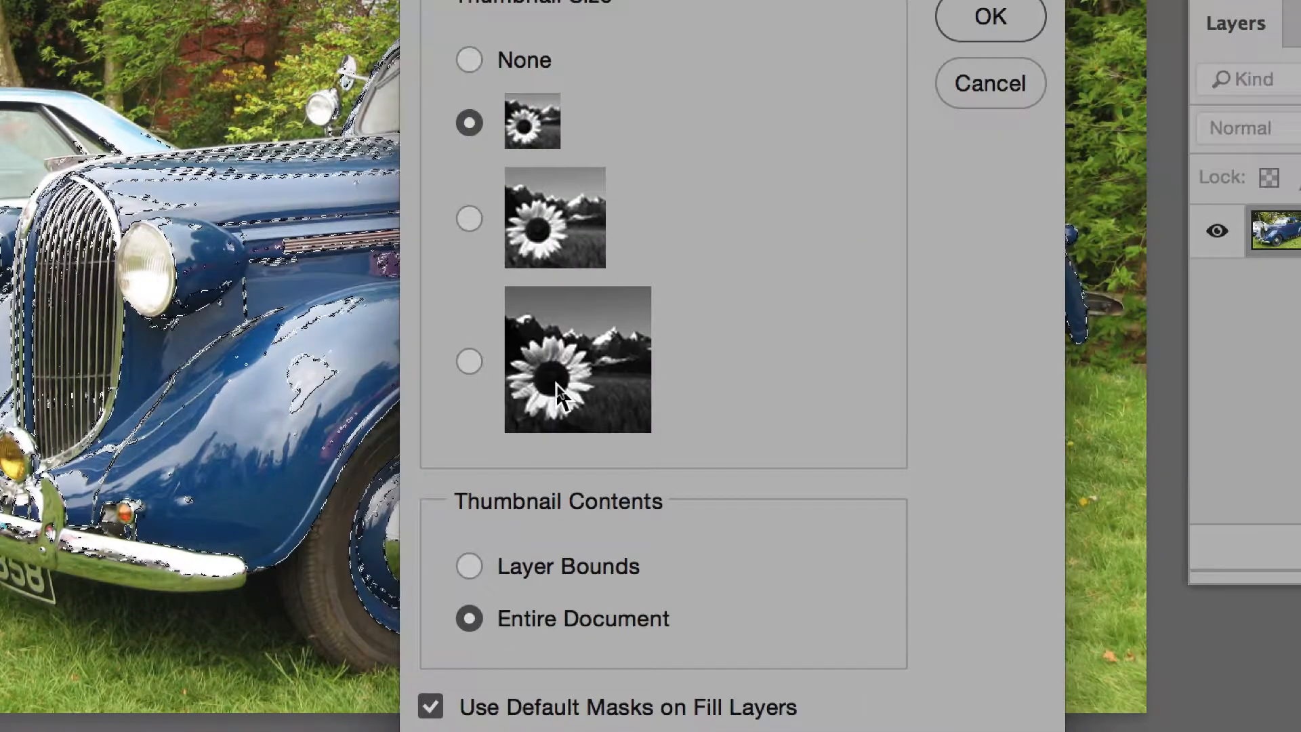
{"action": "left_click", "coordinate": [557, 390]}
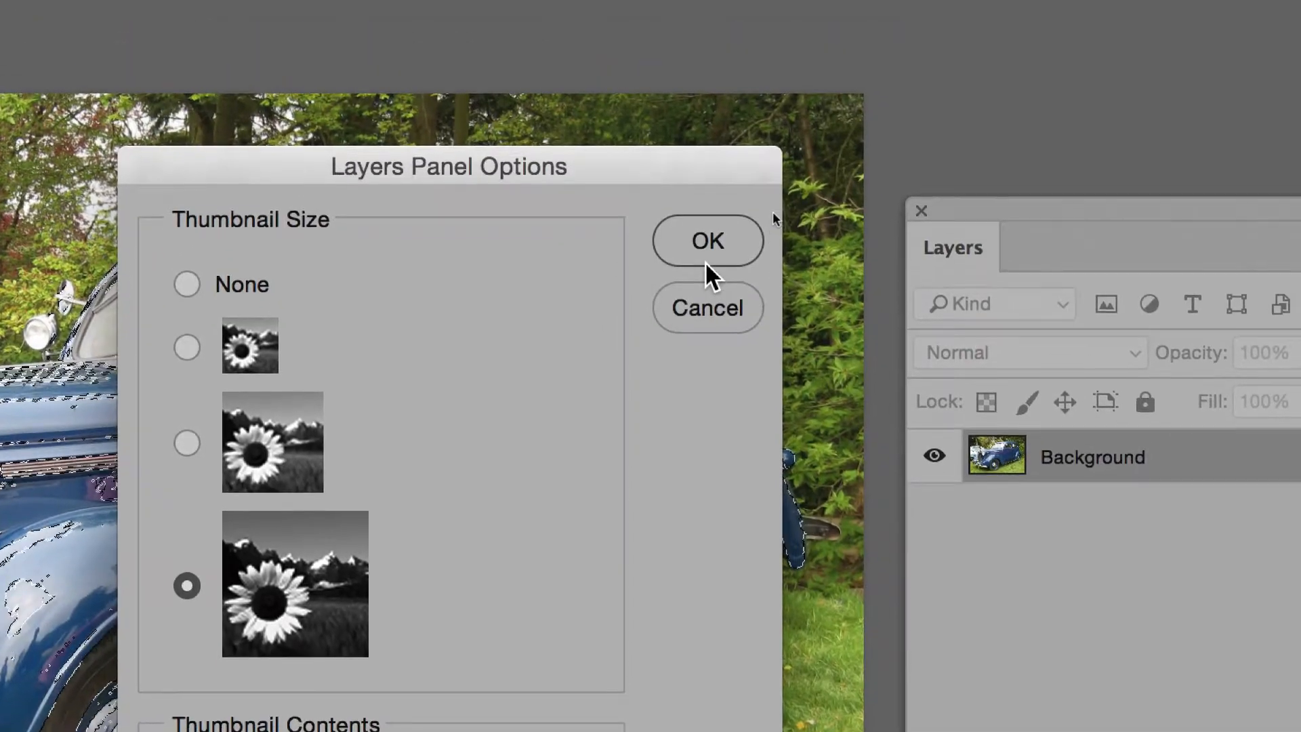
{"action": "left_click", "coordinate": [989, 27]}
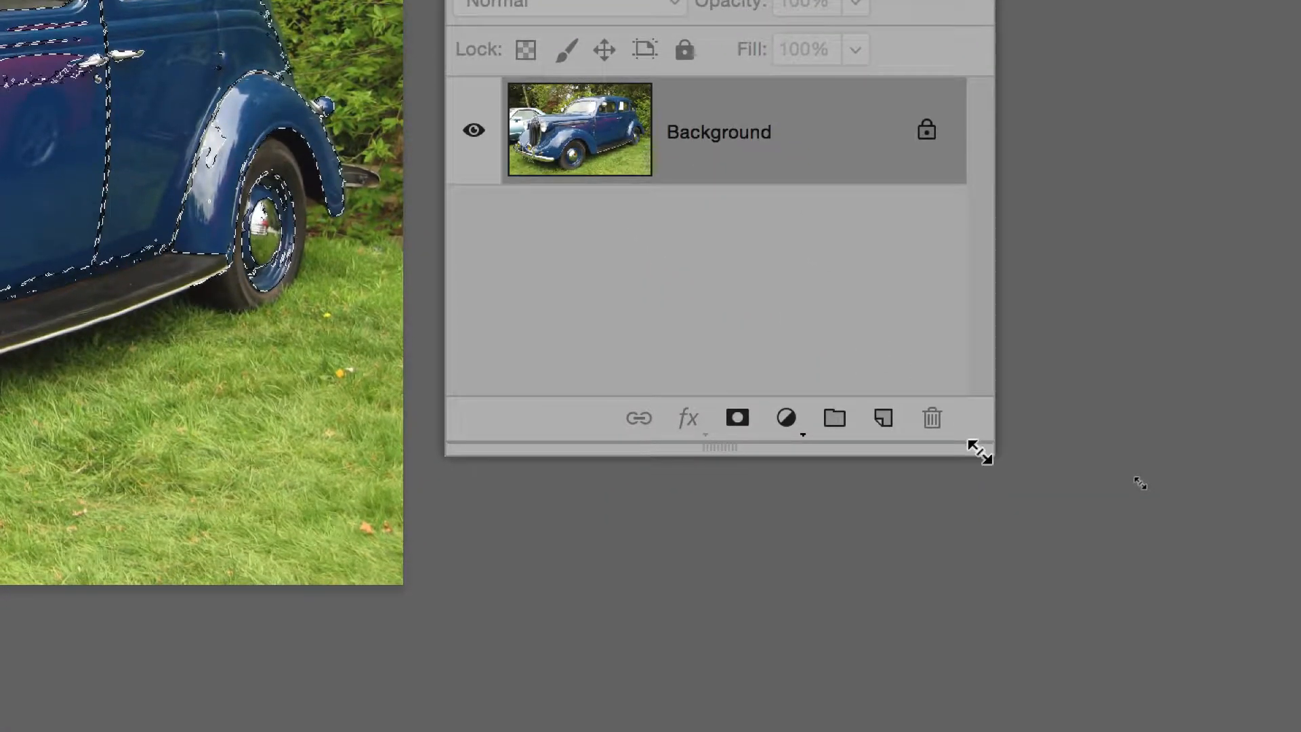
{"action": "left_click_drag", "start_coordinate": [979, 452], "coordinate": [1099, 450]}
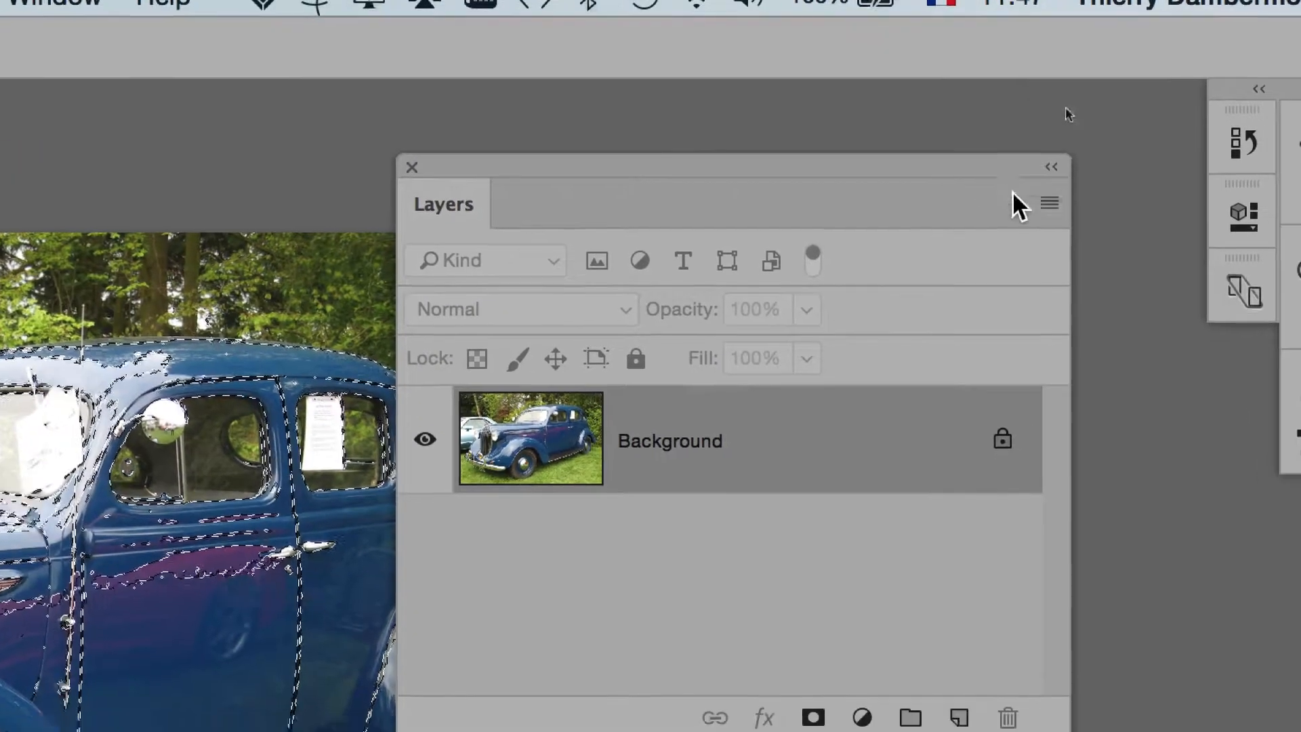
- Review the thumbnail size setting in the Layers panel options, then close the dialog
{"action": "left_click", "coordinate": [1157, 281]}
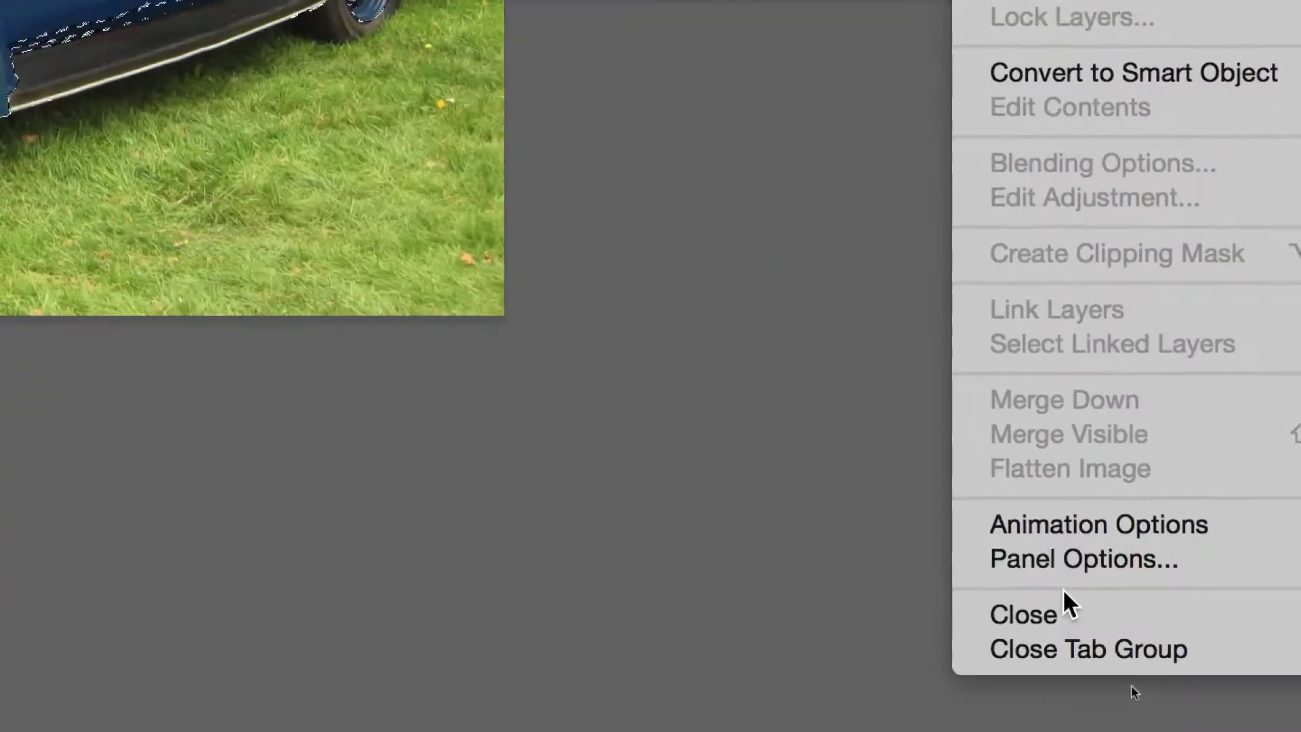
{"action": "left_click", "coordinate": [1135, 559]}
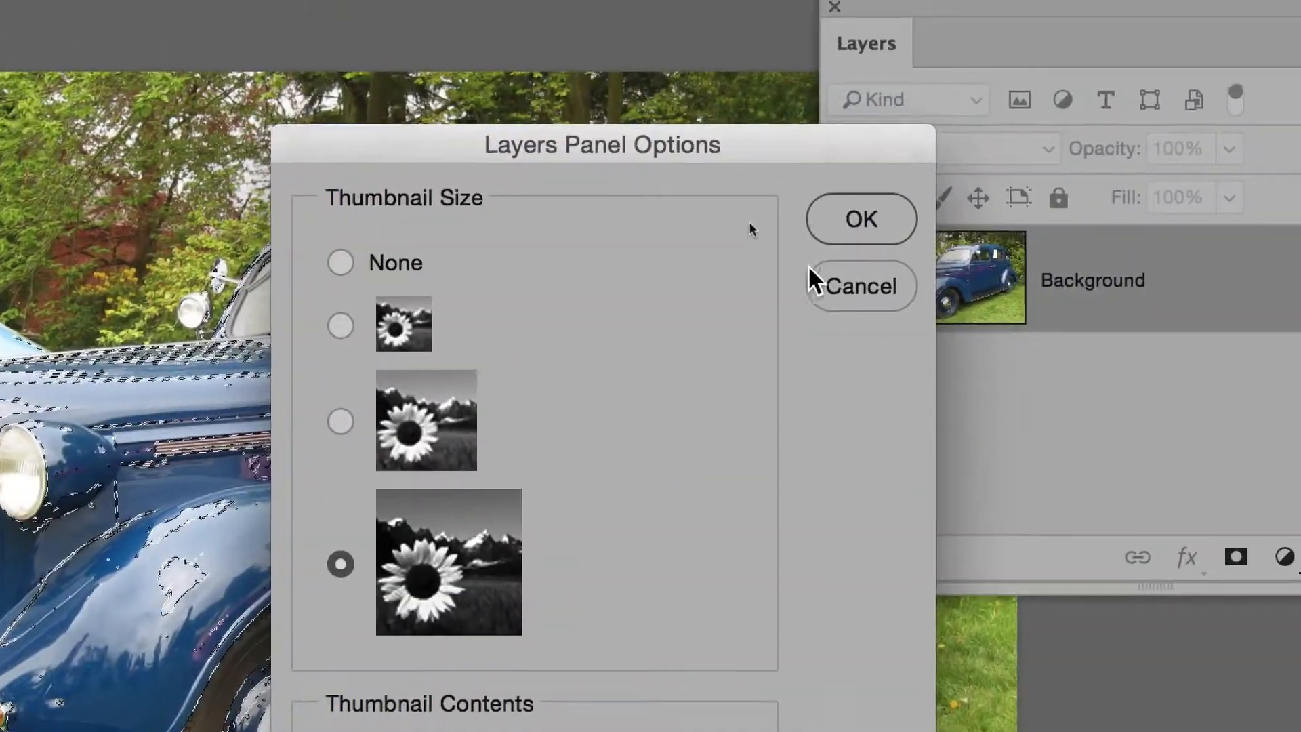
{"action": "left_click", "coordinate": [813, 274]}
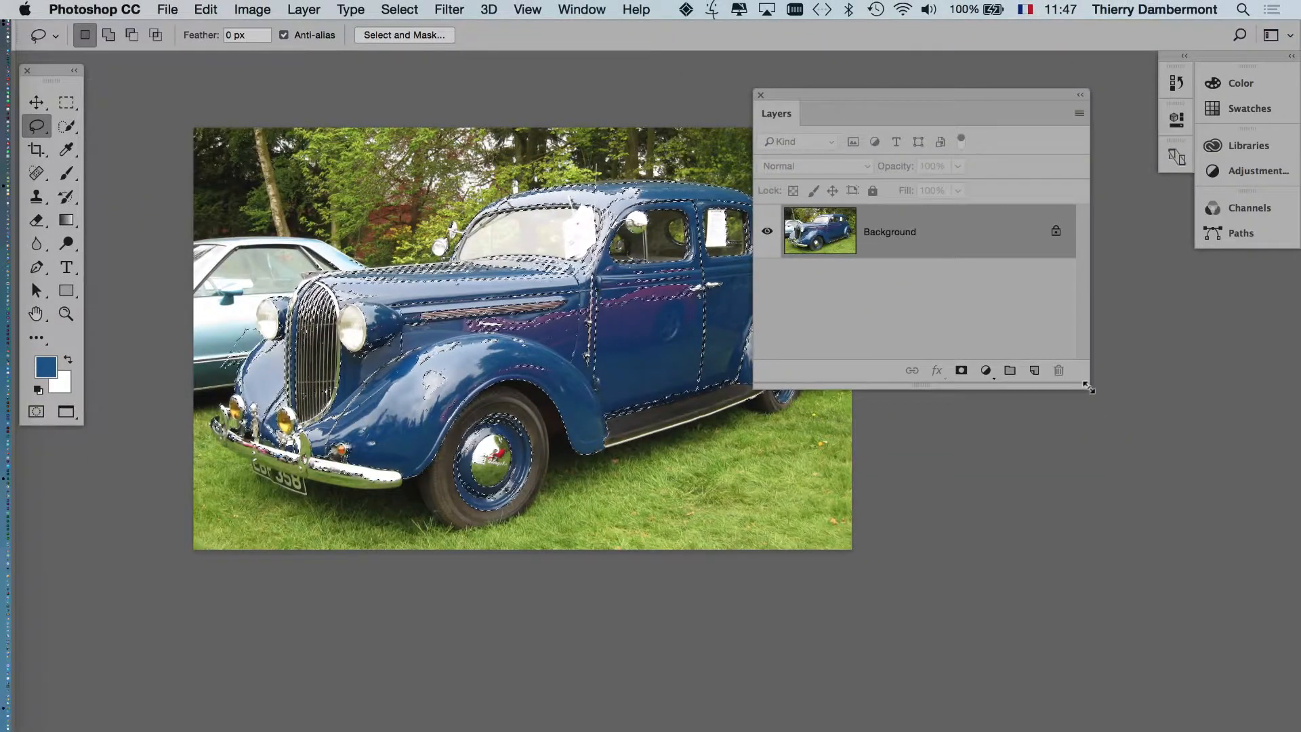
- Place the Layers panel beside the photo and use Paste Into to put the copied citrus pattern inside the car-body selection
{"action": "left_click_drag", "start_coordinate": [1090, 390], "coordinate": [1047, 412]}
{"action": "left_click_drag", "start_coordinate": [816, 96], "coordinate": [913, 144]}
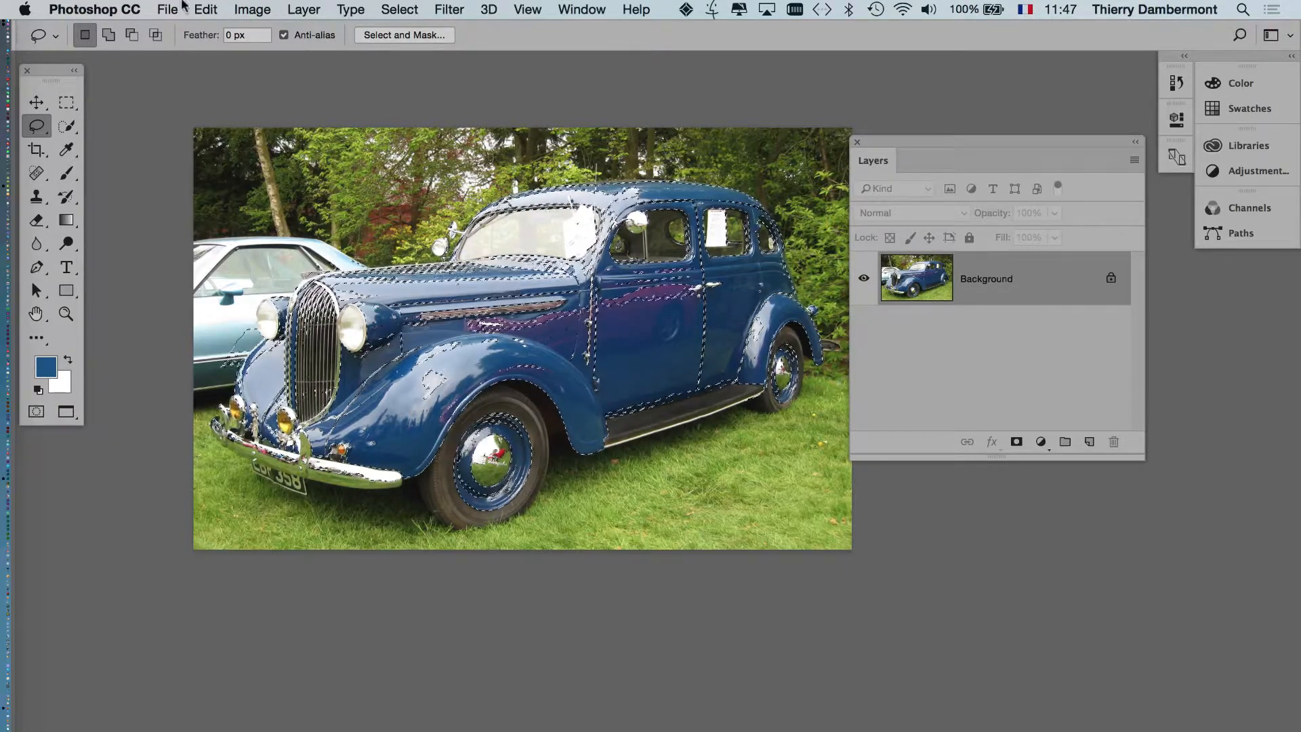
{"action": "left_click", "coordinate": [207, 8]}
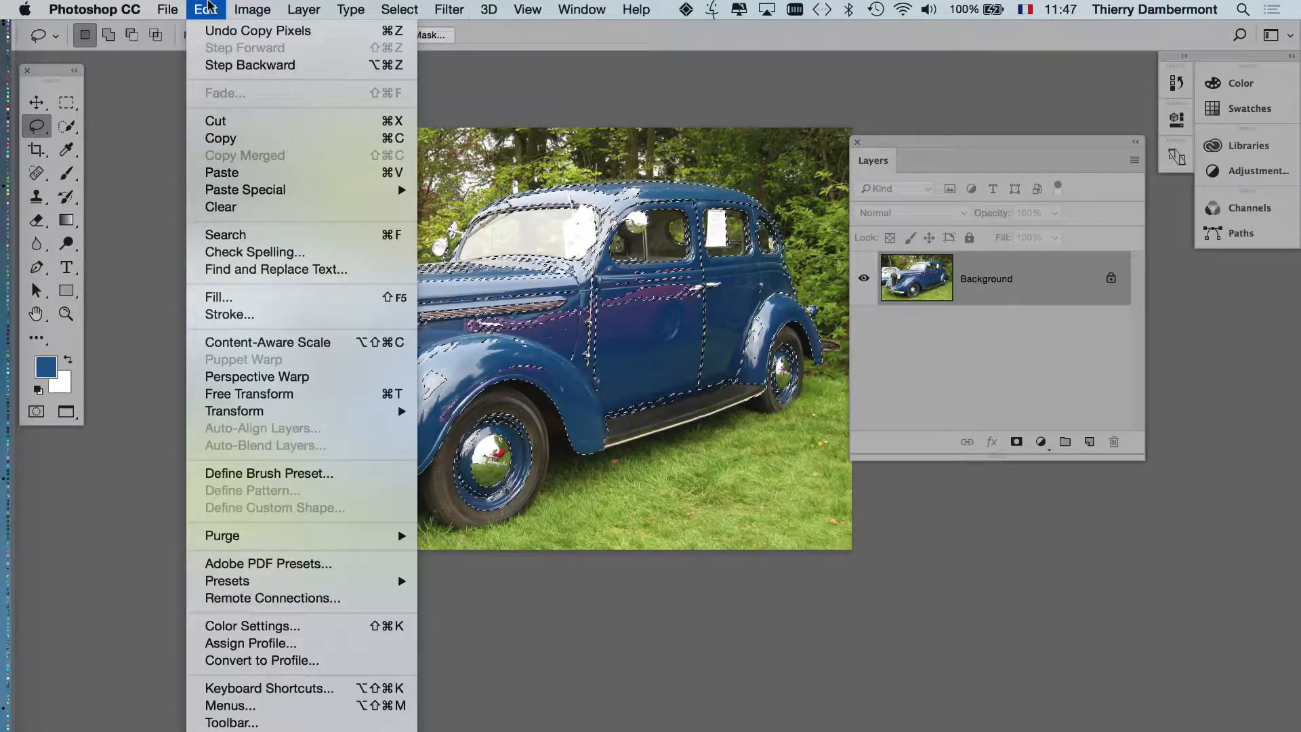
{"action": "mouse_move", "coordinate": [227, 194]}
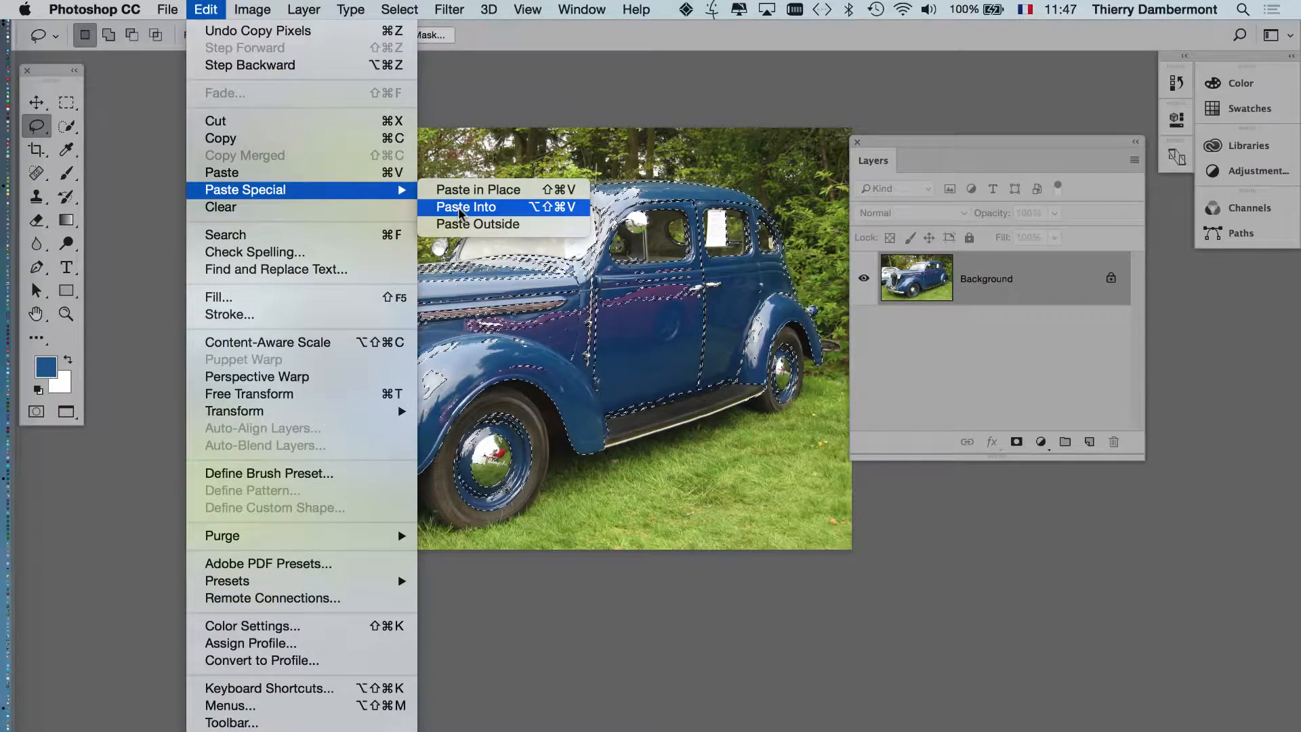
{"action": "left_click", "coordinate": [466, 206]}
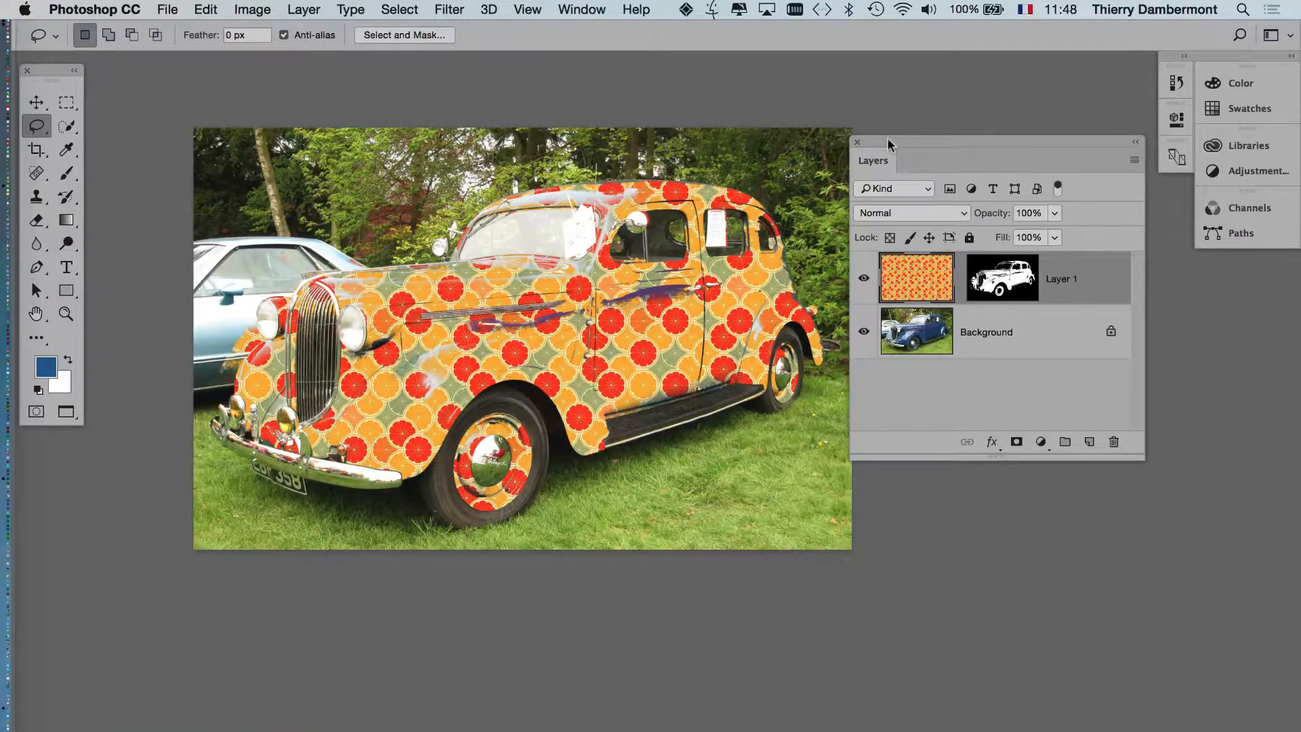
- Enlarge the Layers panel and position it beside the pattern-covered car
{"action": "left_click_drag", "start_coordinate": [887, 143], "coordinate": [958, 111]}
{"action": "left_click_drag", "start_coordinate": [668, 227], "coordinate": [659, 273]}
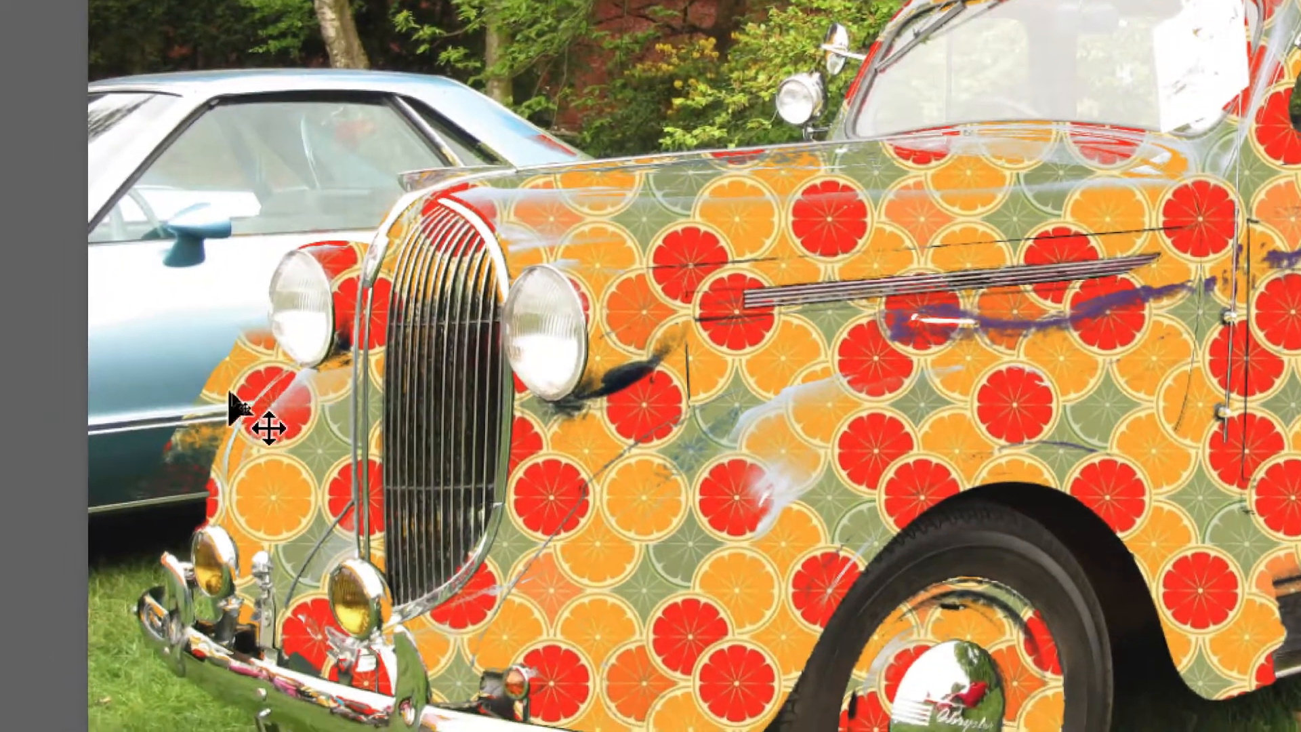
{"action": "key", "text": "l"}
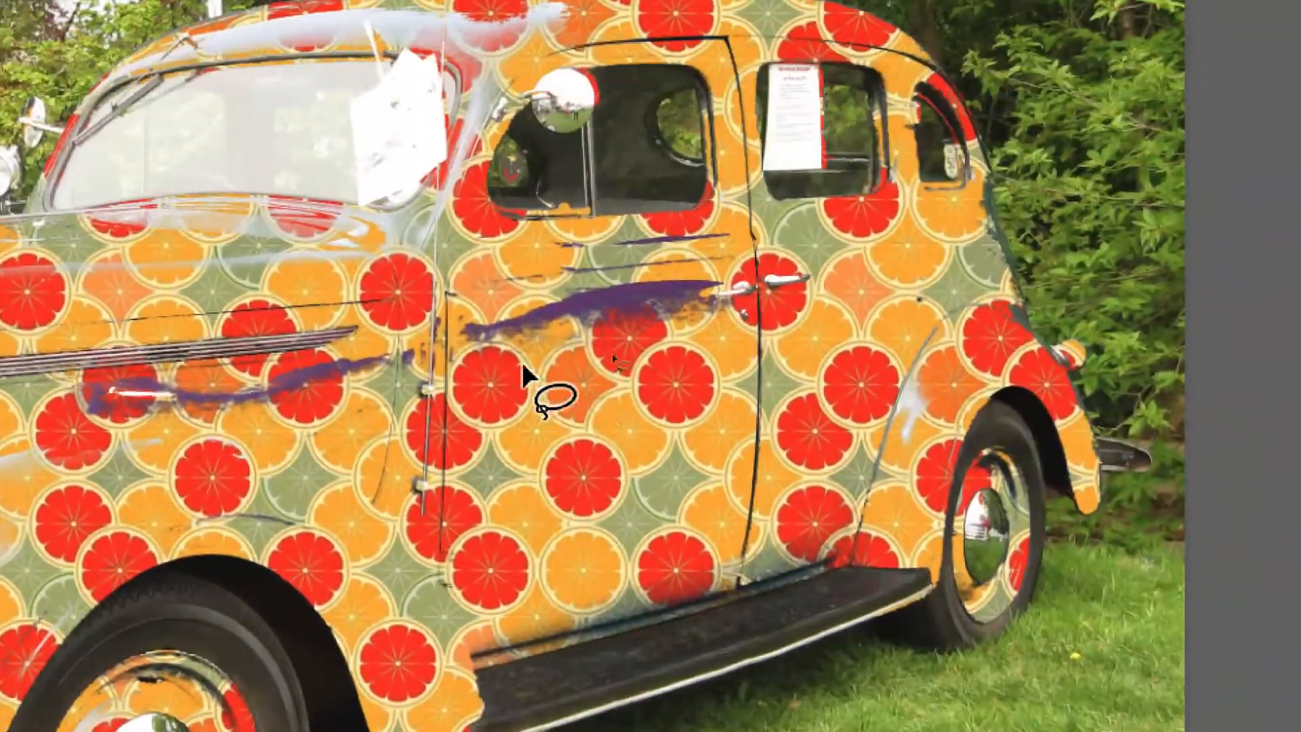
{"action": "key", "text": "v"}
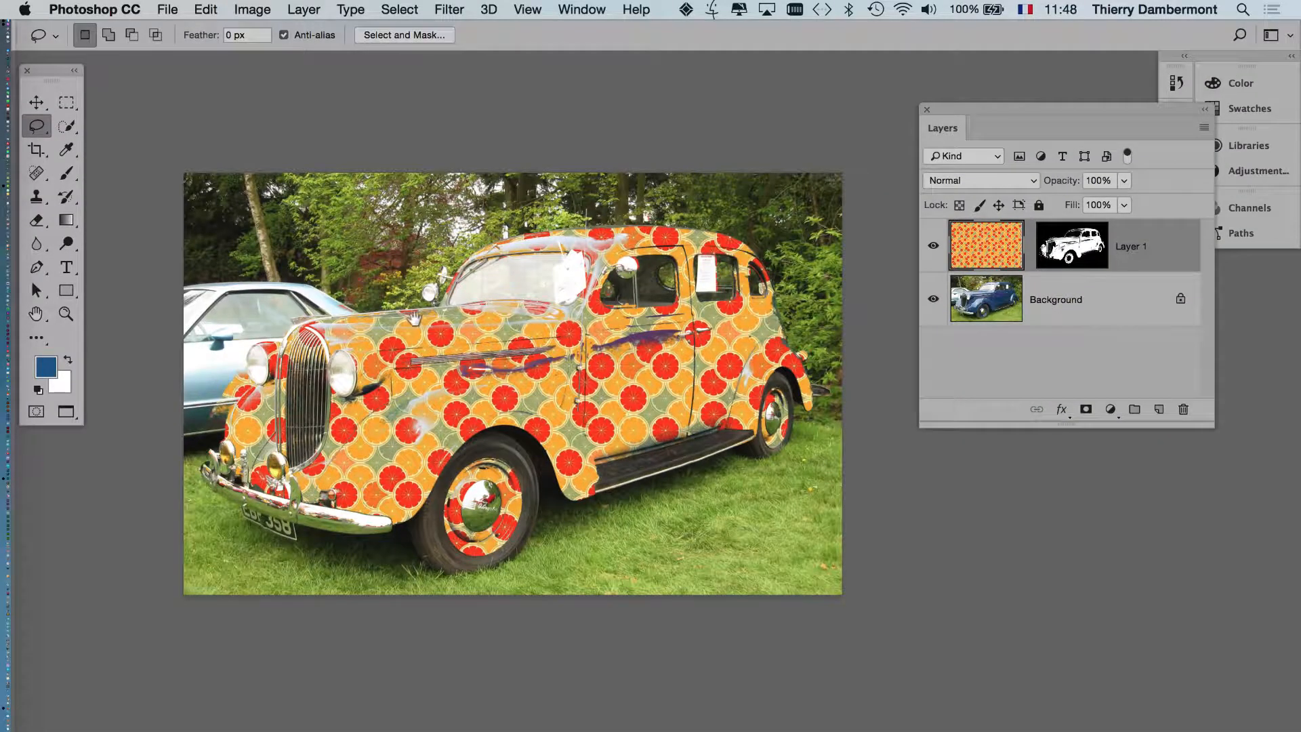
{"action": "left_click_drag", "start_coordinate": [413, 318], "coordinate": [374, 276]}
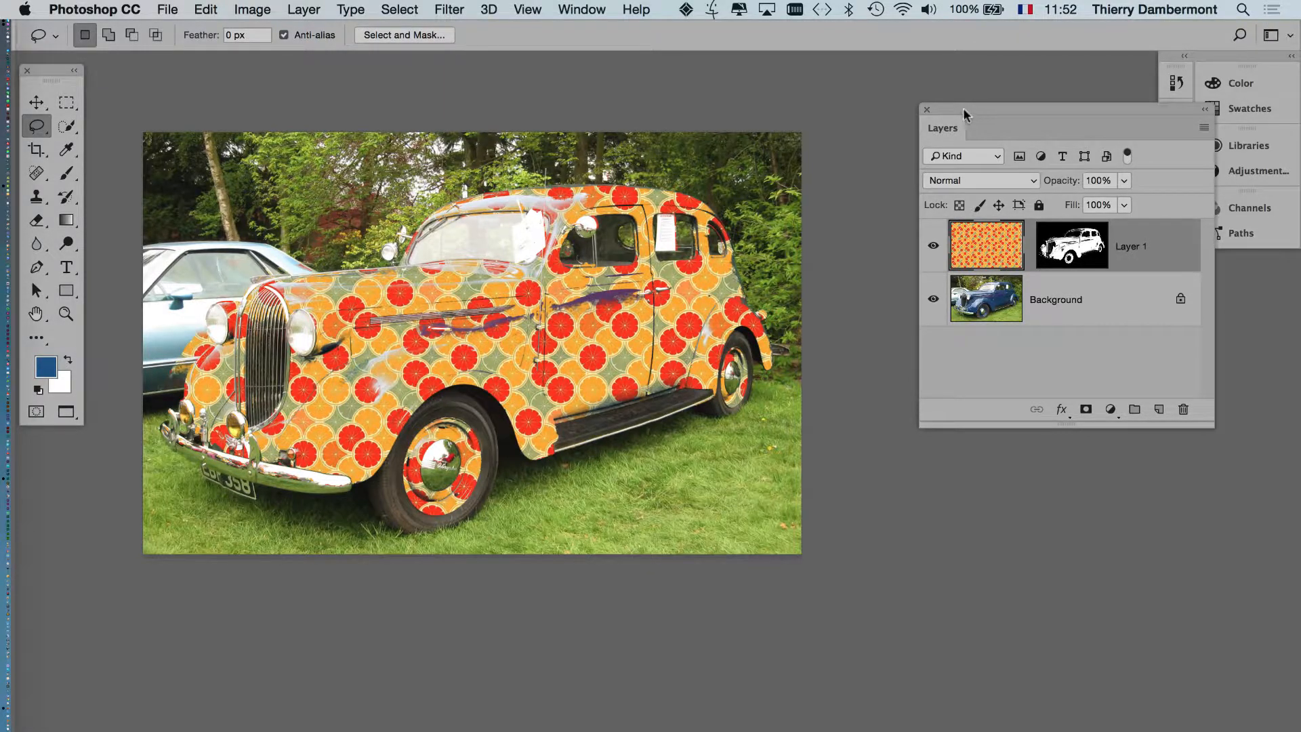
{"action": "left_click_drag", "start_coordinate": [965, 114], "coordinate": [838, 101]}
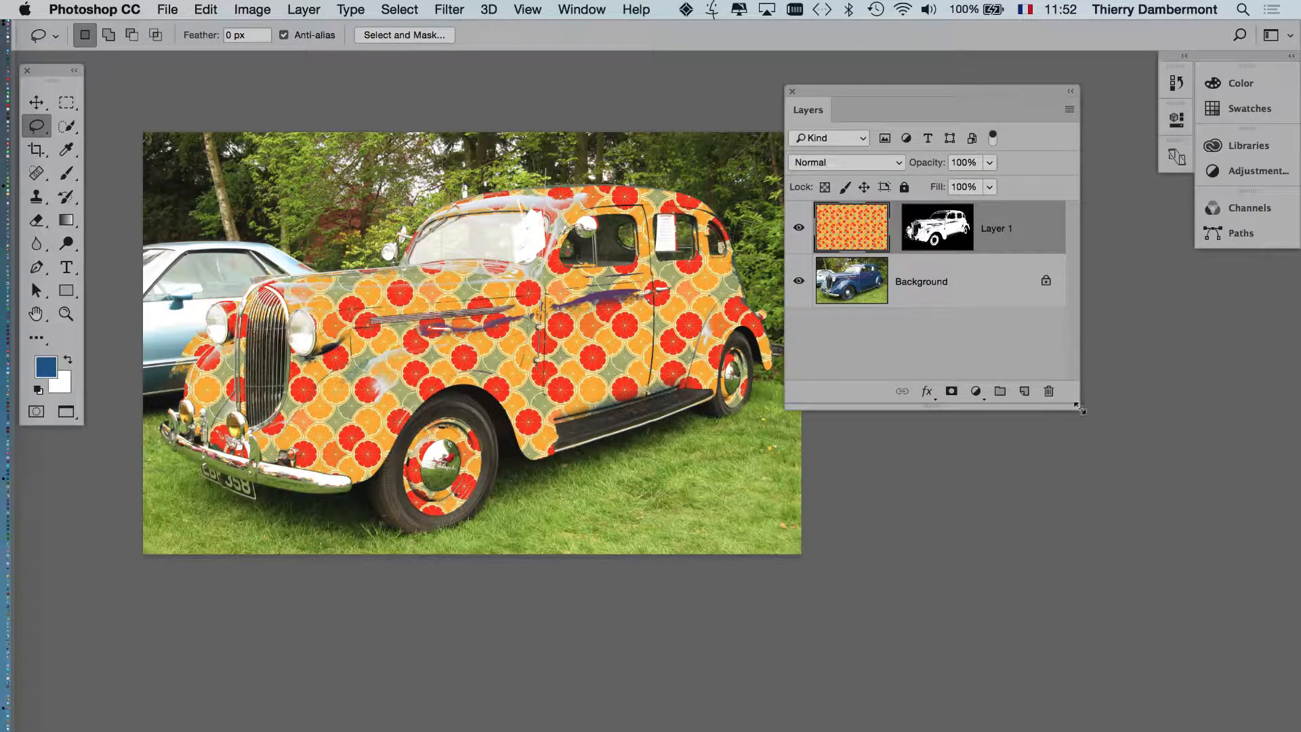
{"action": "left_click_drag", "start_coordinate": [1079, 409], "coordinate": [1103, 535]}
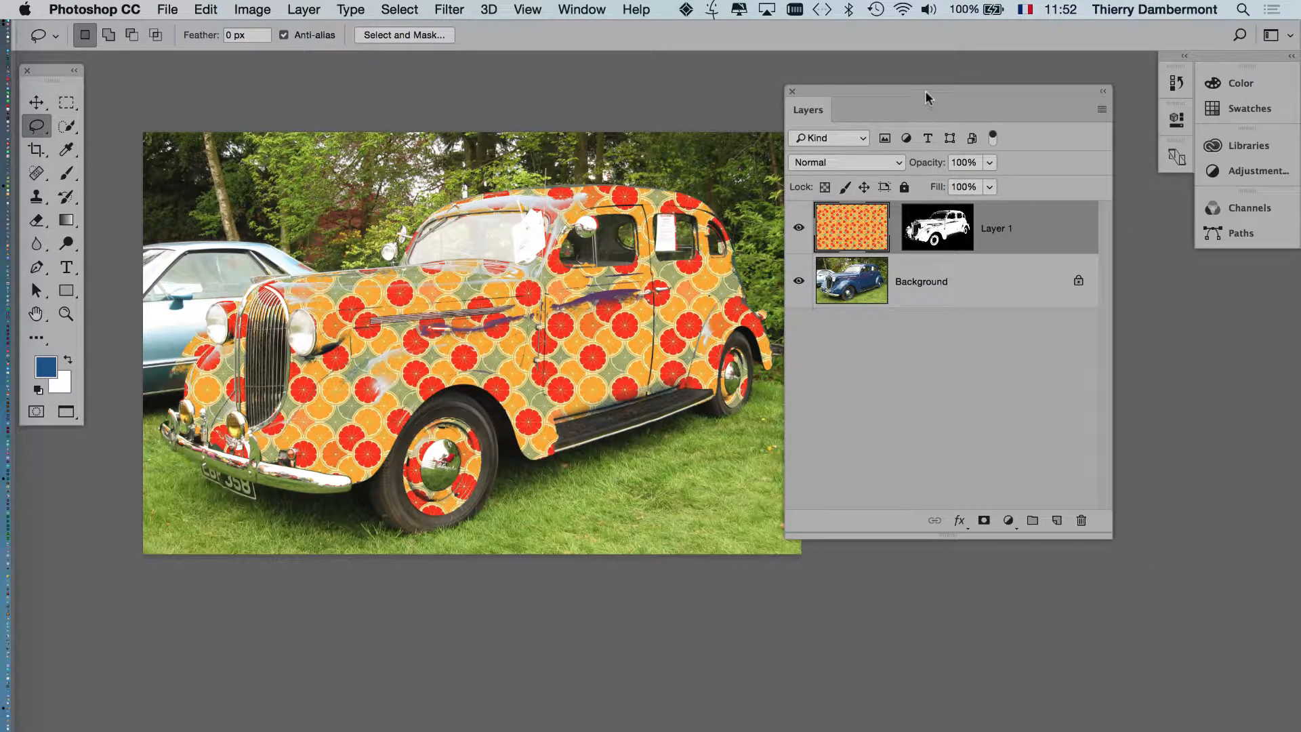
{"action": "left_click_drag", "start_coordinate": [926, 92], "coordinate": [960, 105]}
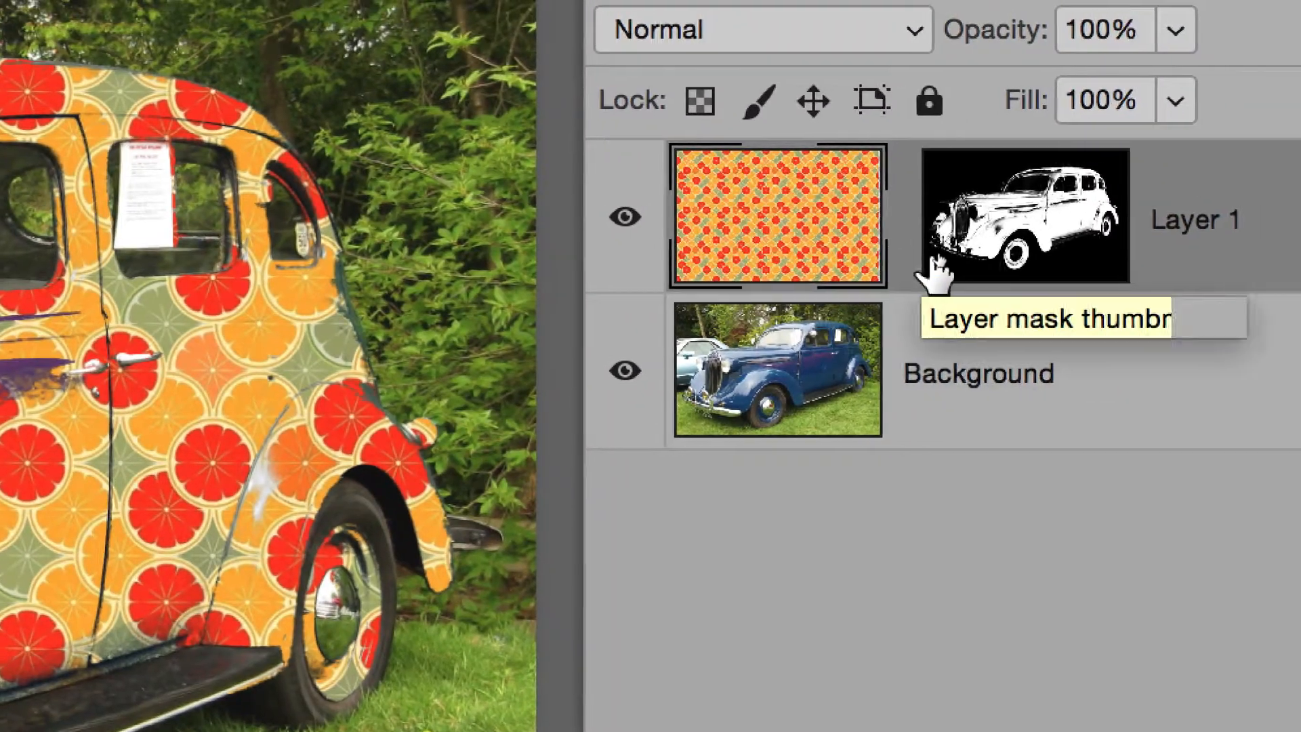
- Switch between Layer 1's mask and pattern thumbnails, and toggle the link between them on and off
{"action": "left_click", "coordinate": [1026, 245]}
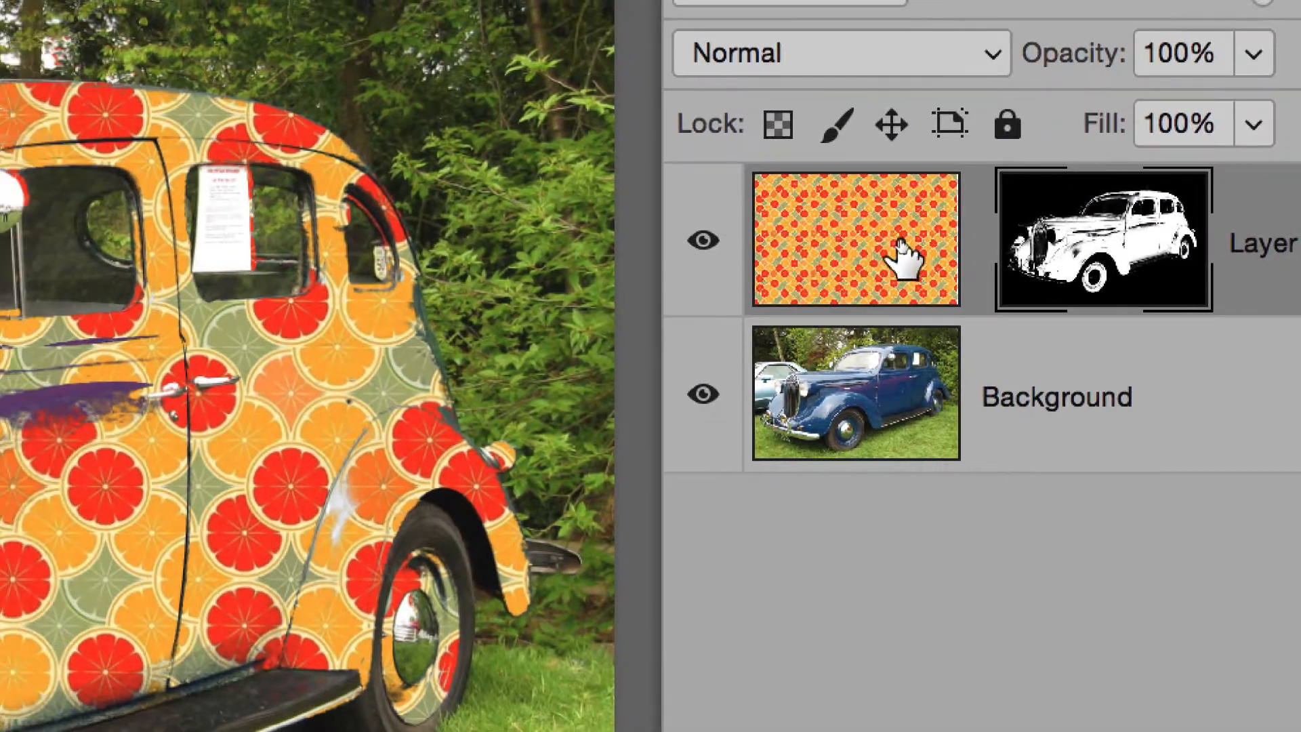
{"action": "left_click", "coordinate": [796, 267]}
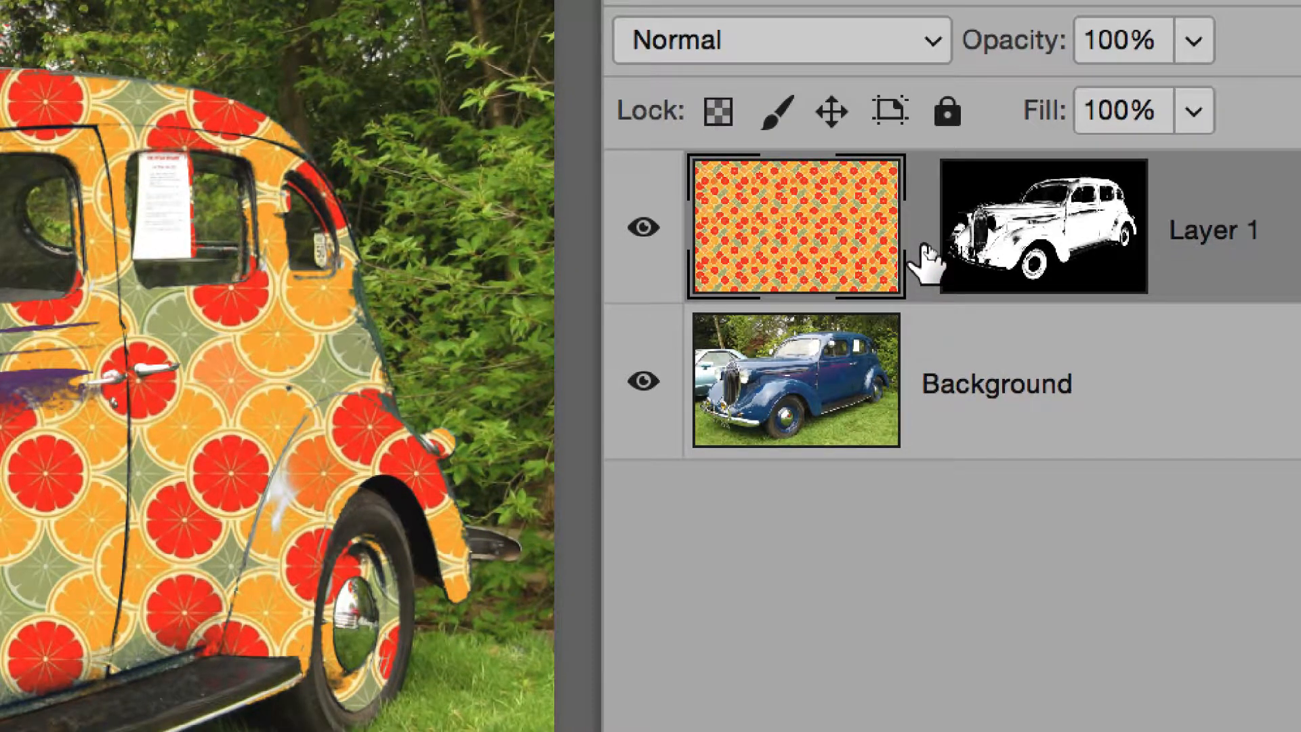
{"action": "left_click", "coordinate": [922, 247]}
{"action": "left_click", "coordinate": [923, 247]}
{"action": "left_click", "coordinate": [923, 247]}
{"action": "left_click", "coordinate": [923, 248]}
{"action": "left_click", "coordinate": [923, 247]}
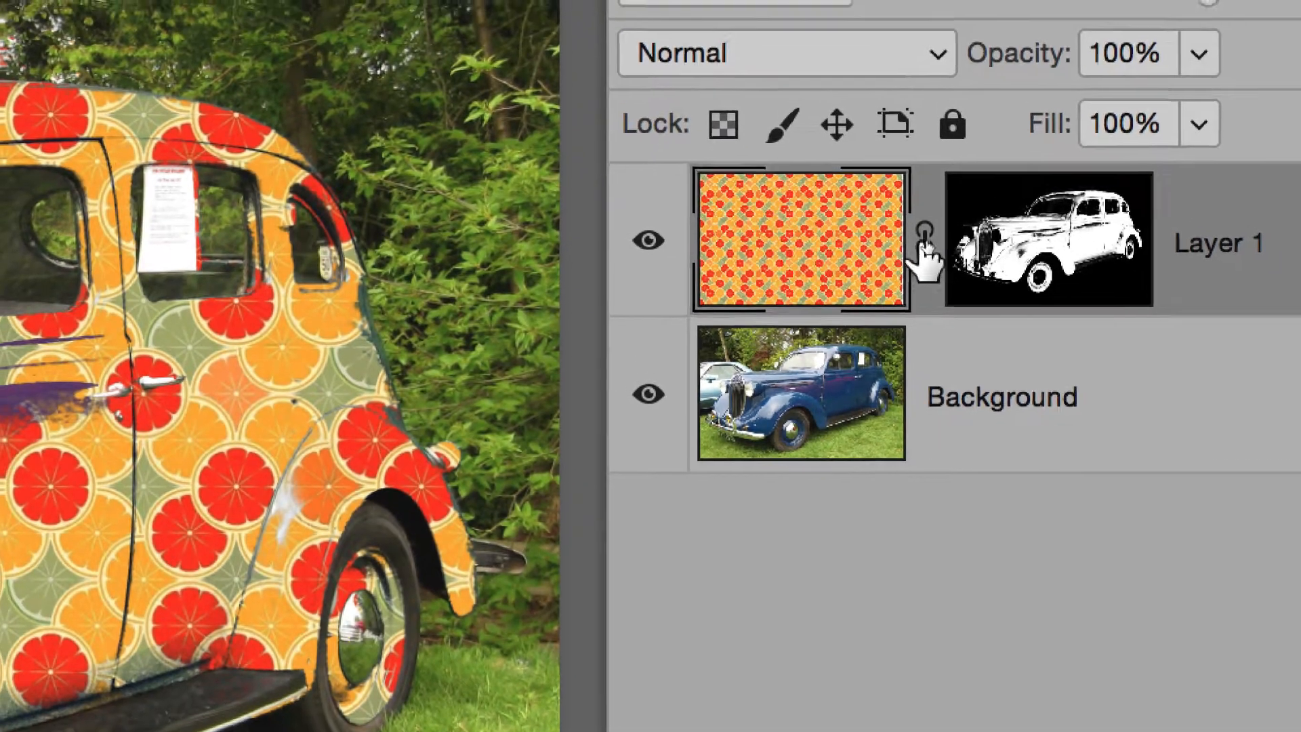
{"action": "left_click", "coordinate": [917, 246]}
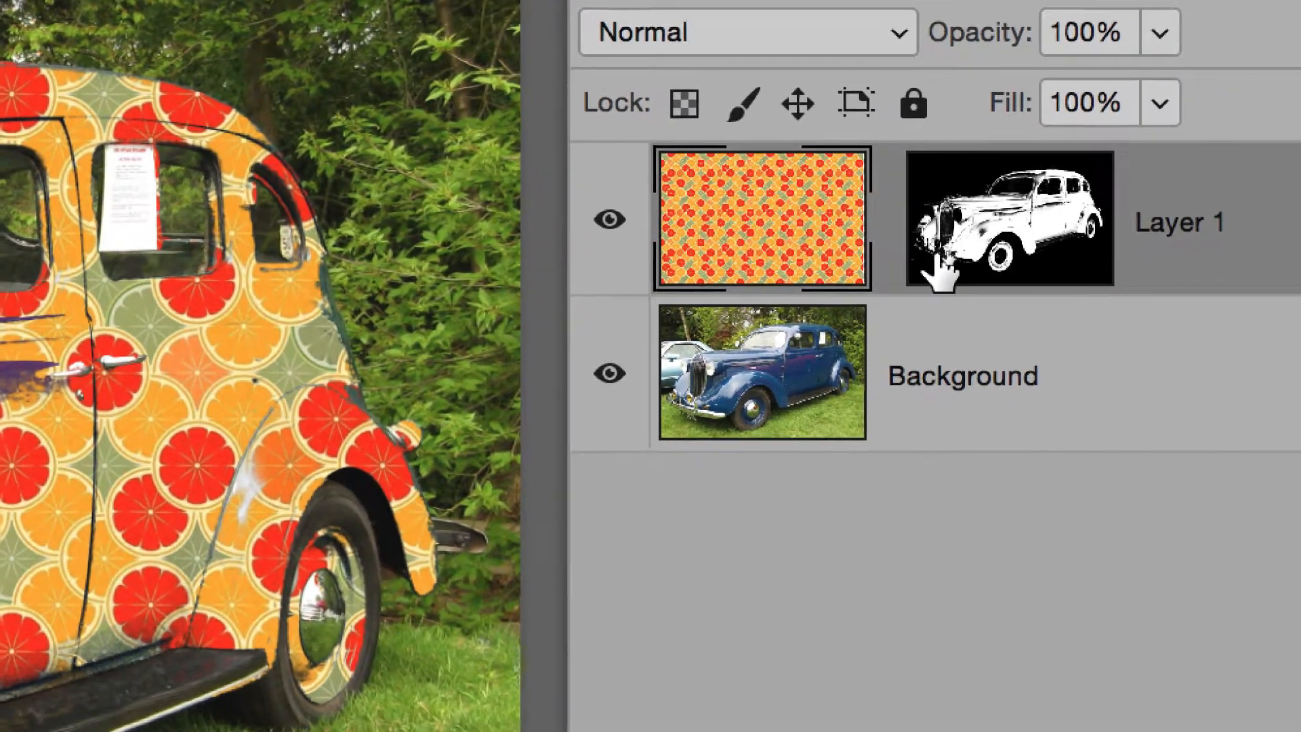
- Make Layer 1's pattern thumbnail active and shift the citrus pattern within the unlinked car mask using the Move tool
{"action": "left_click", "coordinate": [938, 264]}
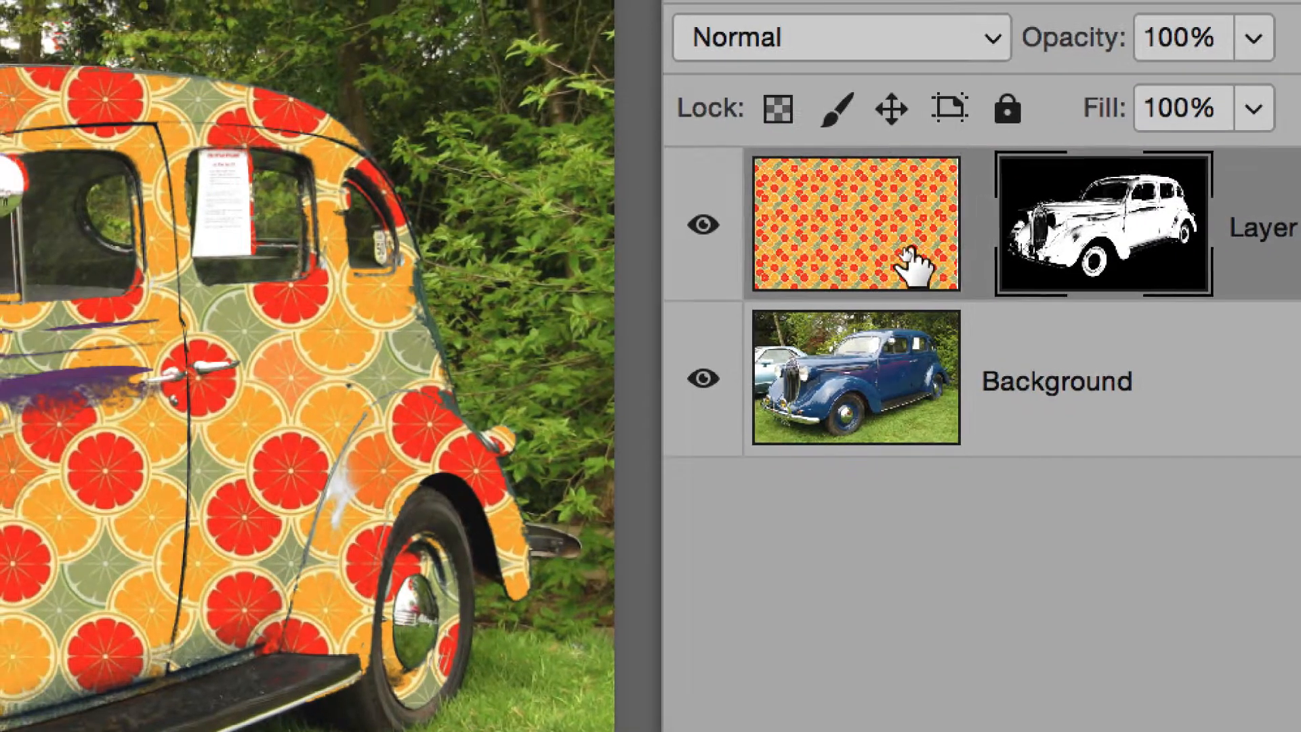
{"action": "left_click", "coordinate": [718, 252]}
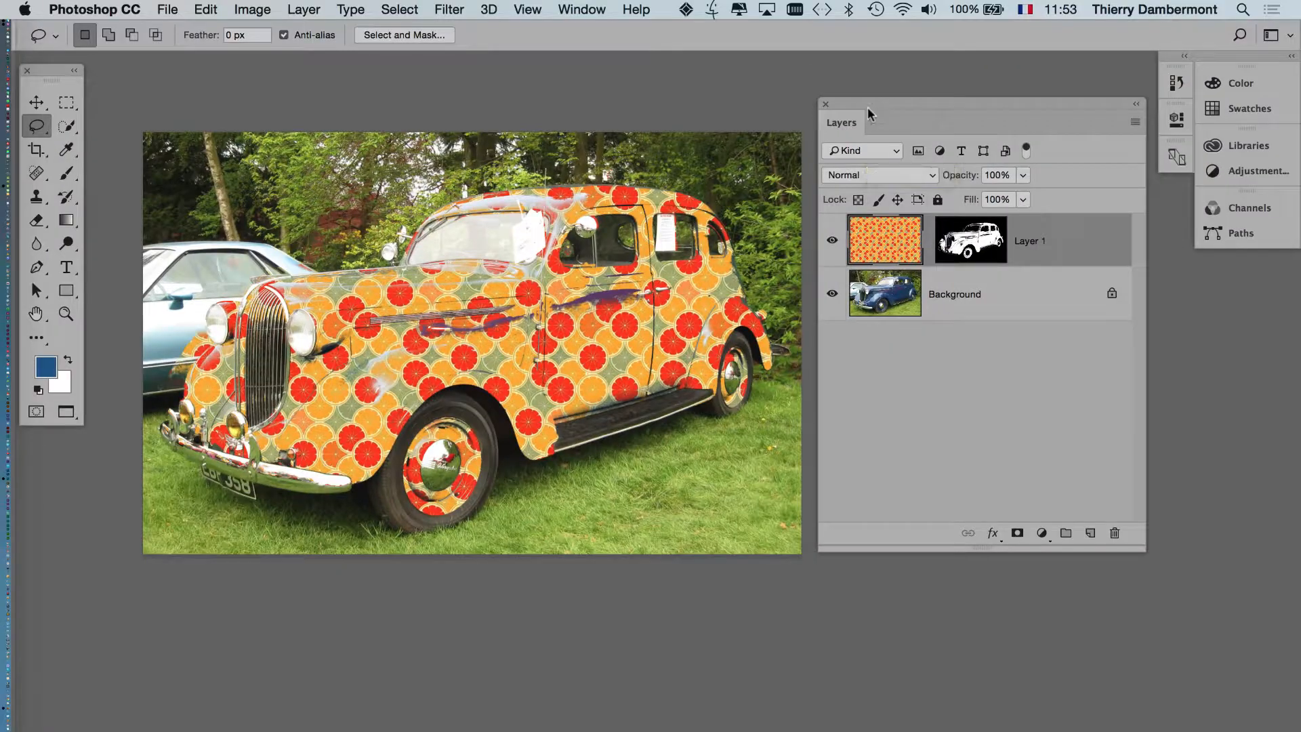
{"action": "left_click_drag", "start_coordinate": [866, 108], "coordinate": [968, 88]}
{"action": "left_click_drag", "start_coordinate": [47, 70], "coordinate": [77, 144]}
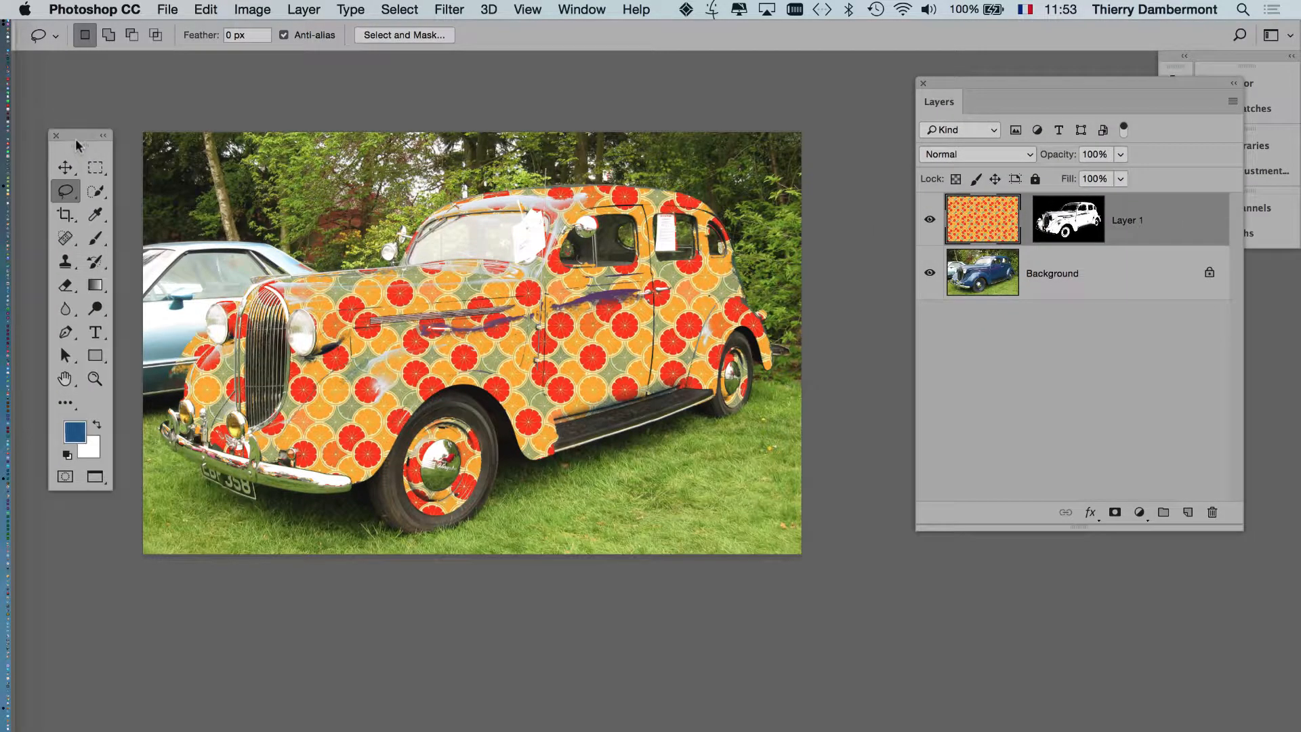
{"action": "left_click", "coordinate": [66, 176]}
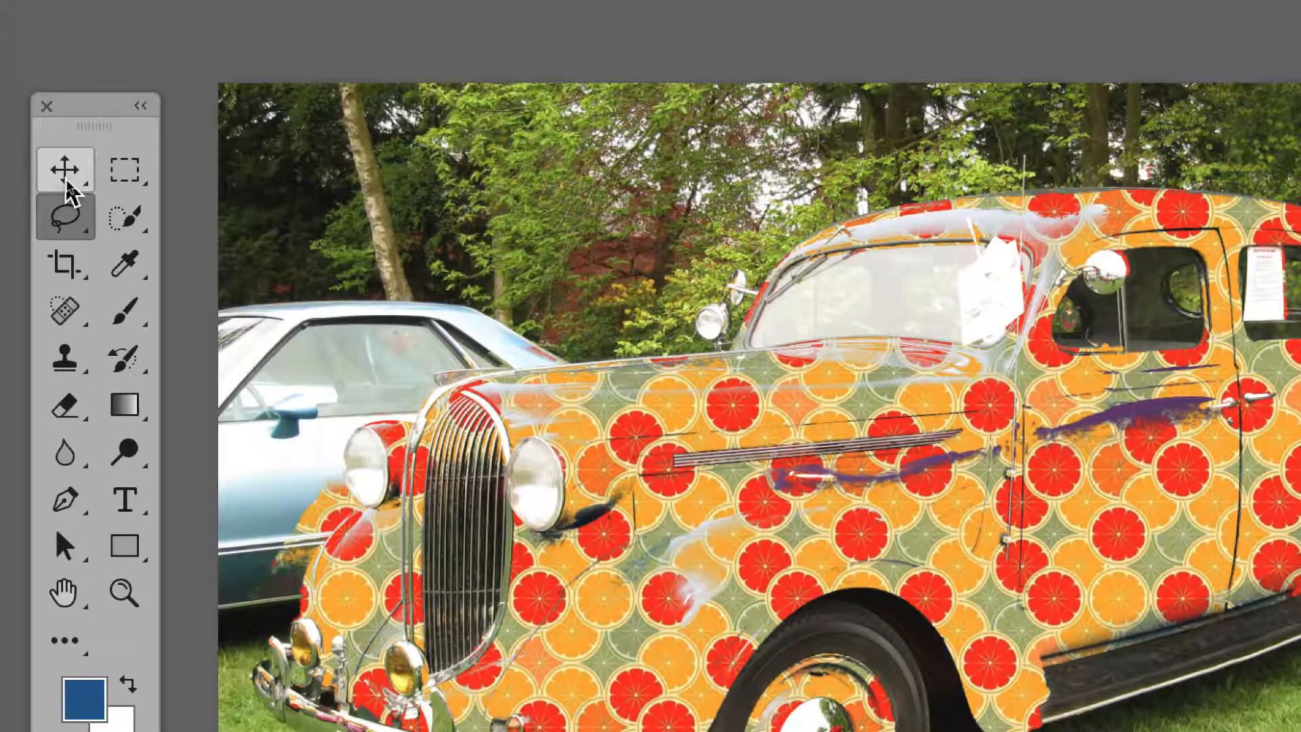
{"action": "right_click", "coordinate": [68, 182]}
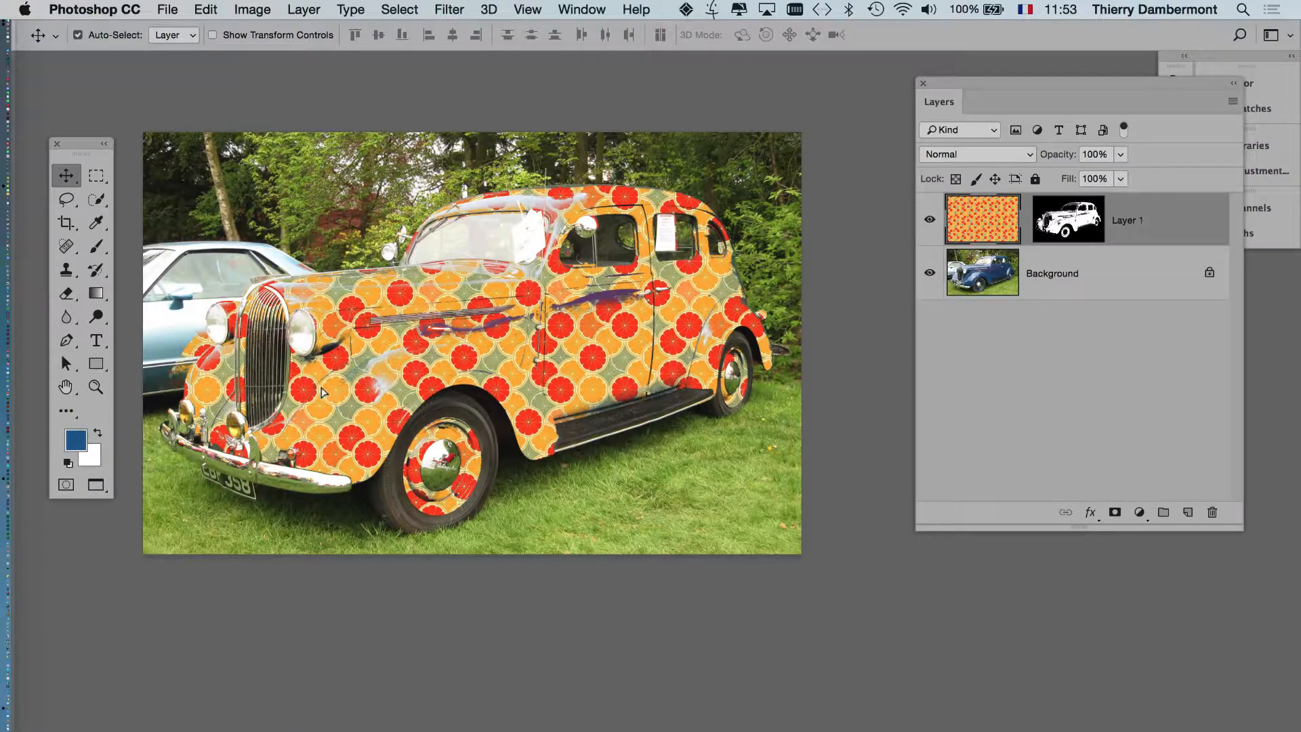
{"action": "left_click_drag", "start_coordinate": [323, 392], "coordinate": [306, 431]}
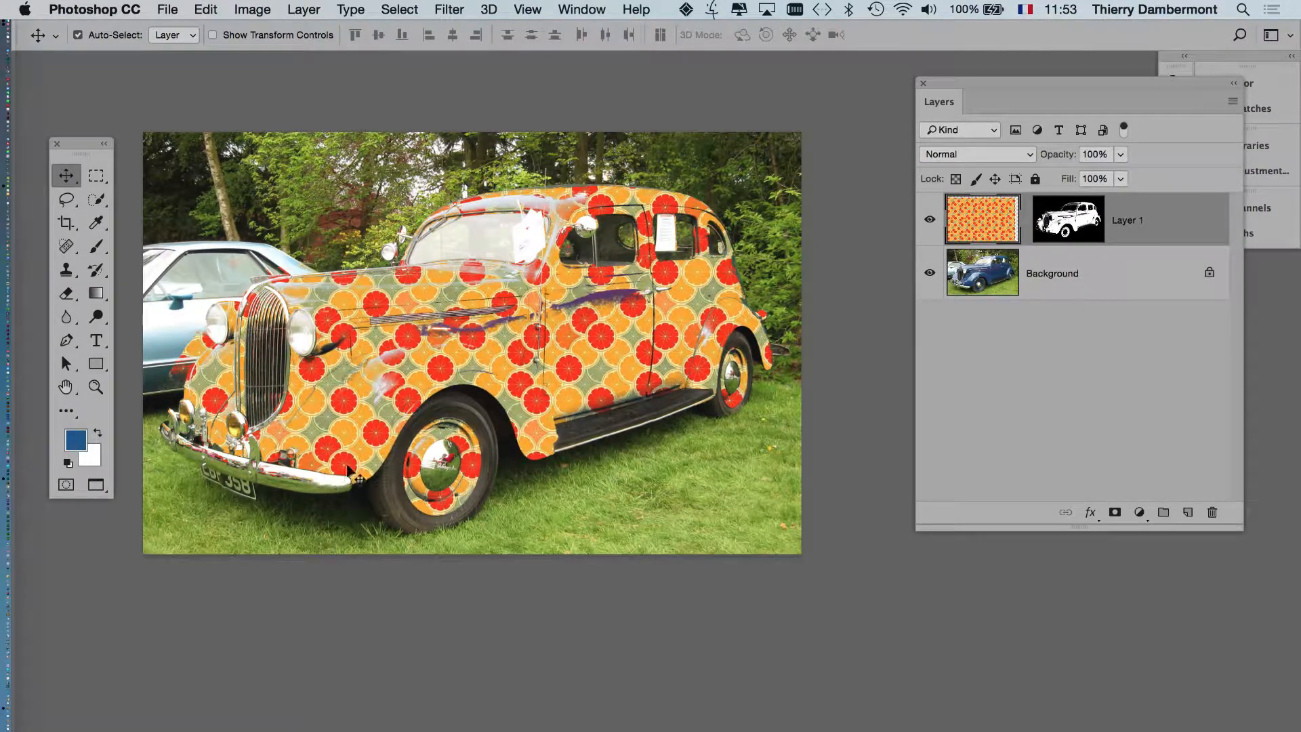
{"action": "scroll", "coordinate": [498, 441], "scroll_direction": "down", "scroll_amount": 2}
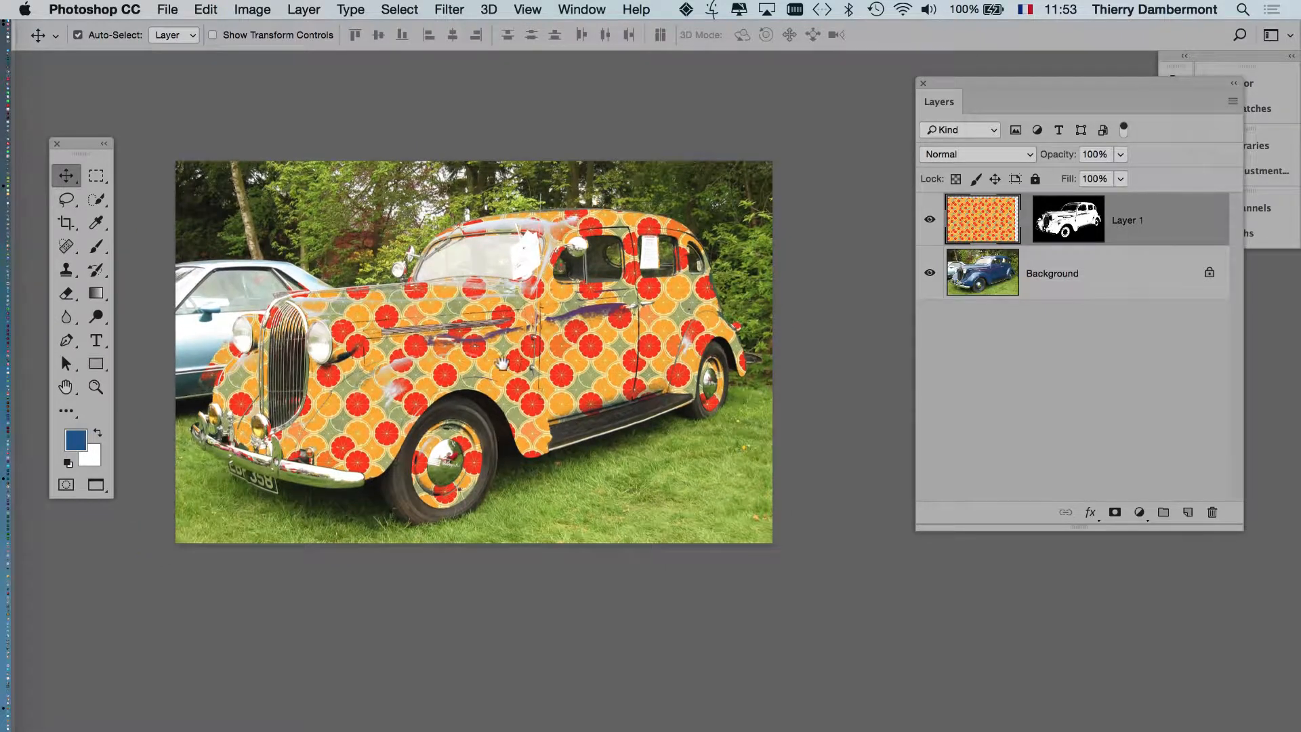
- Rotate the citrus pattern inside the unlinked car mask to about -160.64° with Free Transform and apply the transformation
{"action": "left_click_drag", "start_coordinate": [544, 383], "coordinate": [599, 358]}
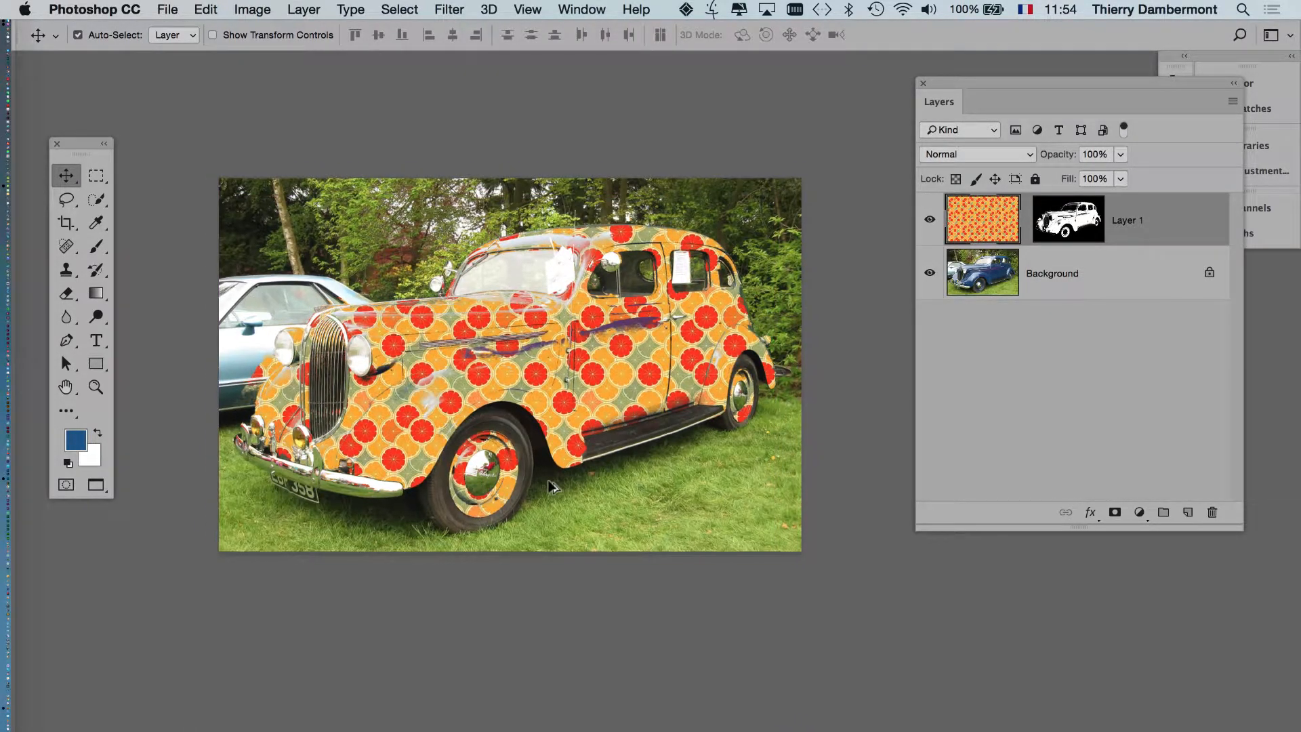
{"action": "scroll", "coordinate": [549, 481], "scroll_direction": "down", "scroll_amount": 3}
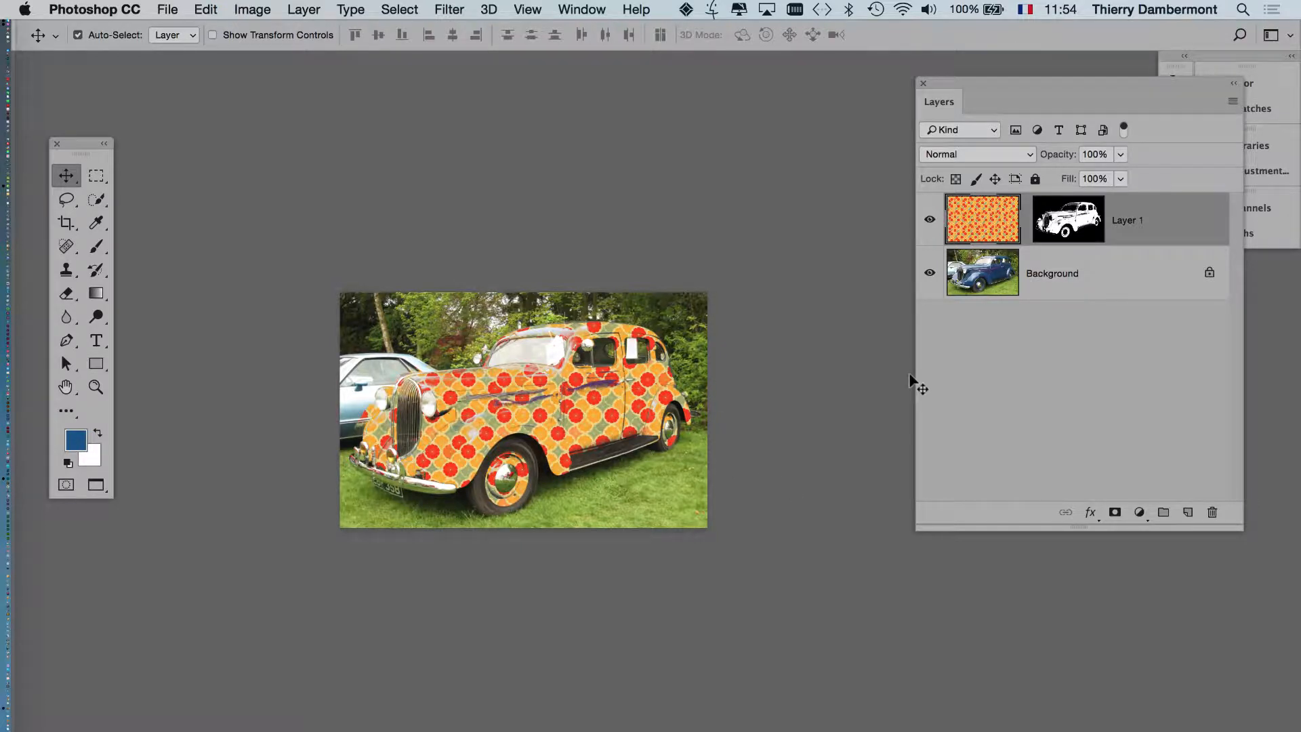
{"action": "left_click", "coordinate": [206, 9]}
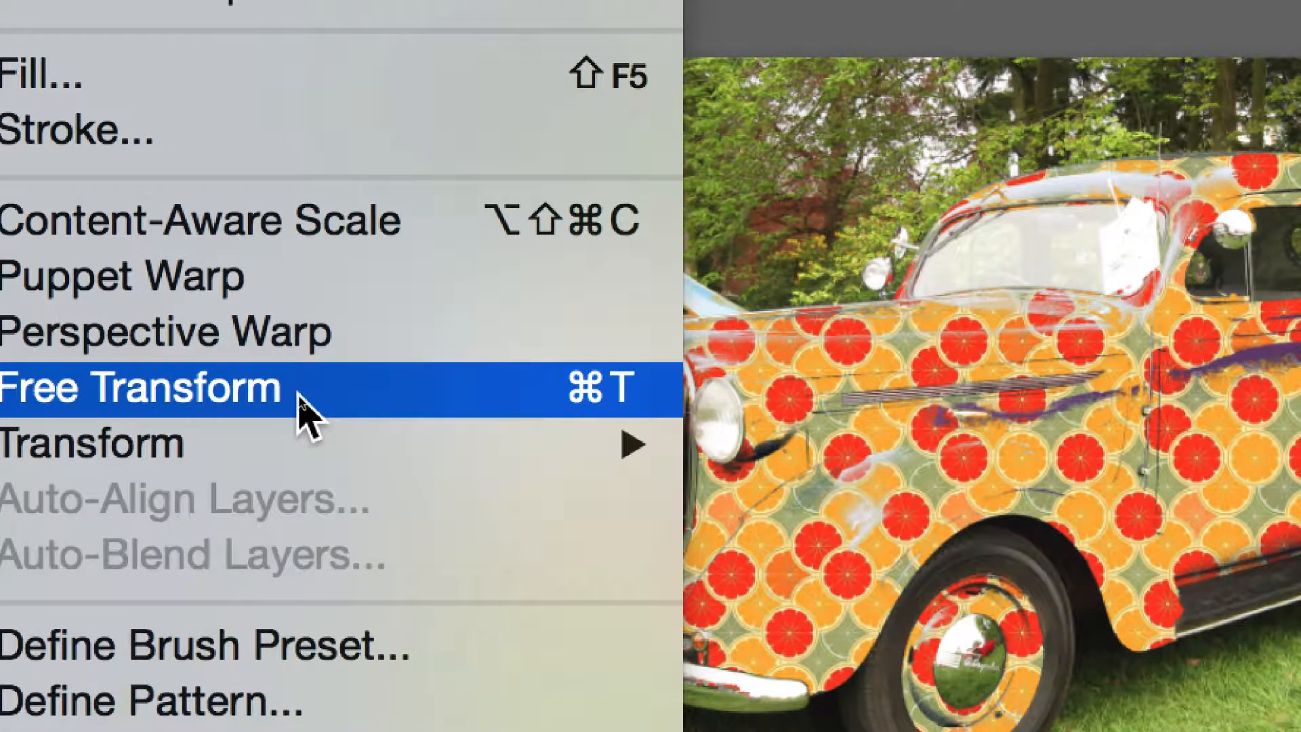
{"action": "left_click", "coordinate": [304, 407]}
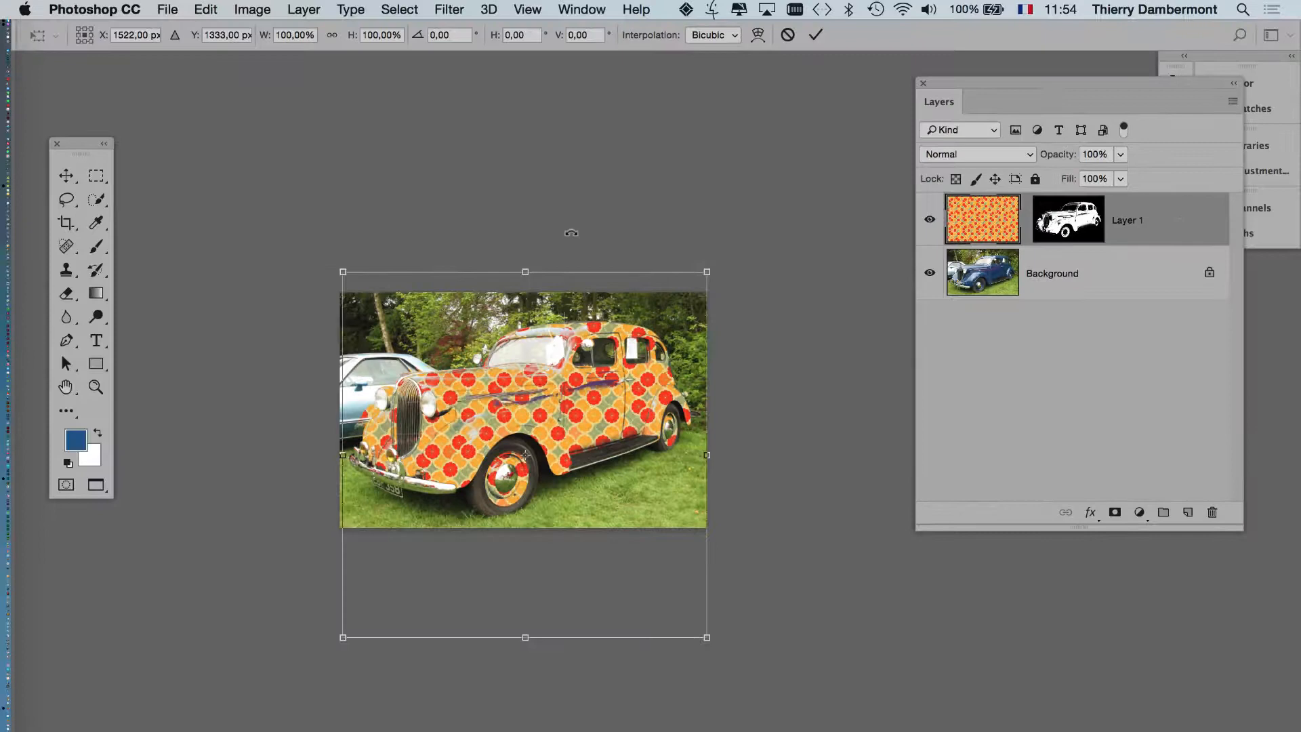
{"action": "left_click_drag", "start_coordinate": [360, 196], "coordinate": [150, 473]}
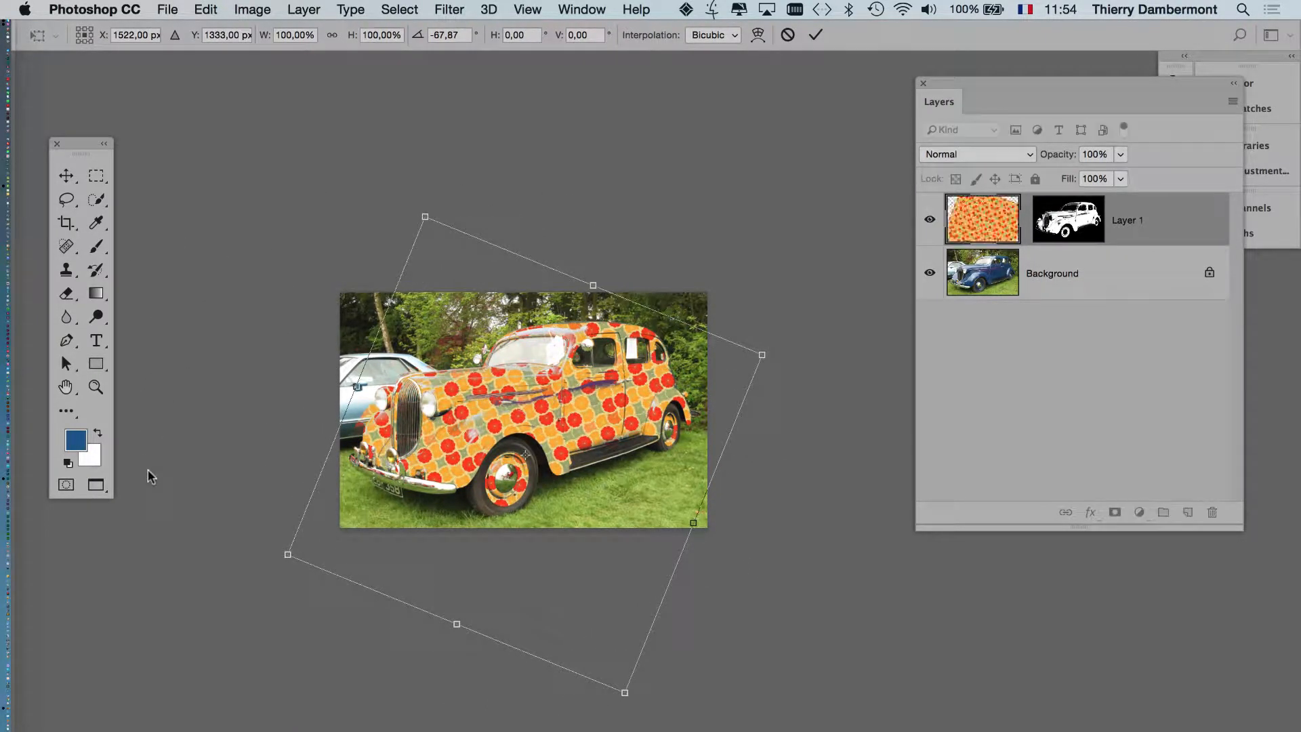
{"action": "left_click_drag", "start_coordinate": [158, 340], "coordinate": [379, 536]}
{"action": "scroll", "coordinate": [501, 391], "scroll_direction": "up", "scroll_amount": 6}
{"action": "scroll", "coordinate": [501, 390], "scroll_direction": "down", "scroll_amount": 2}
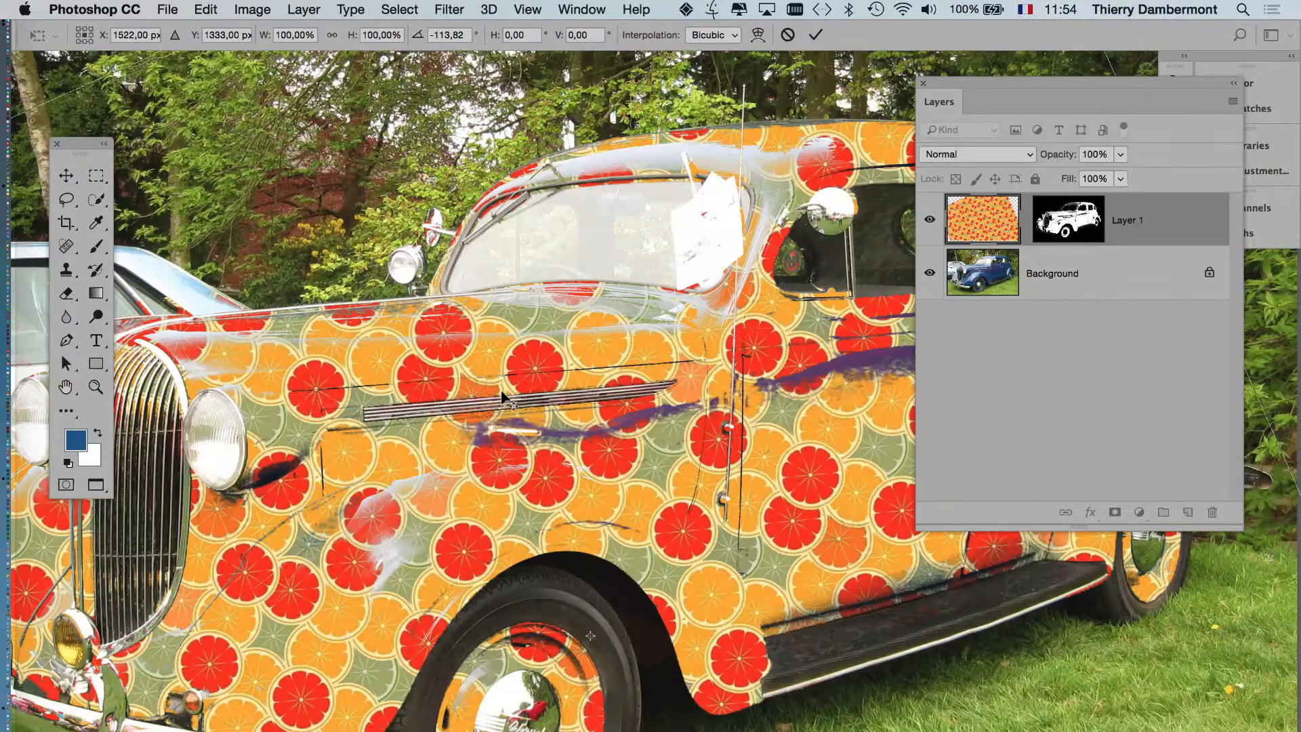
{"action": "scroll", "coordinate": [643, 427], "scroll_direction": "down", "scroll_amount": 5}
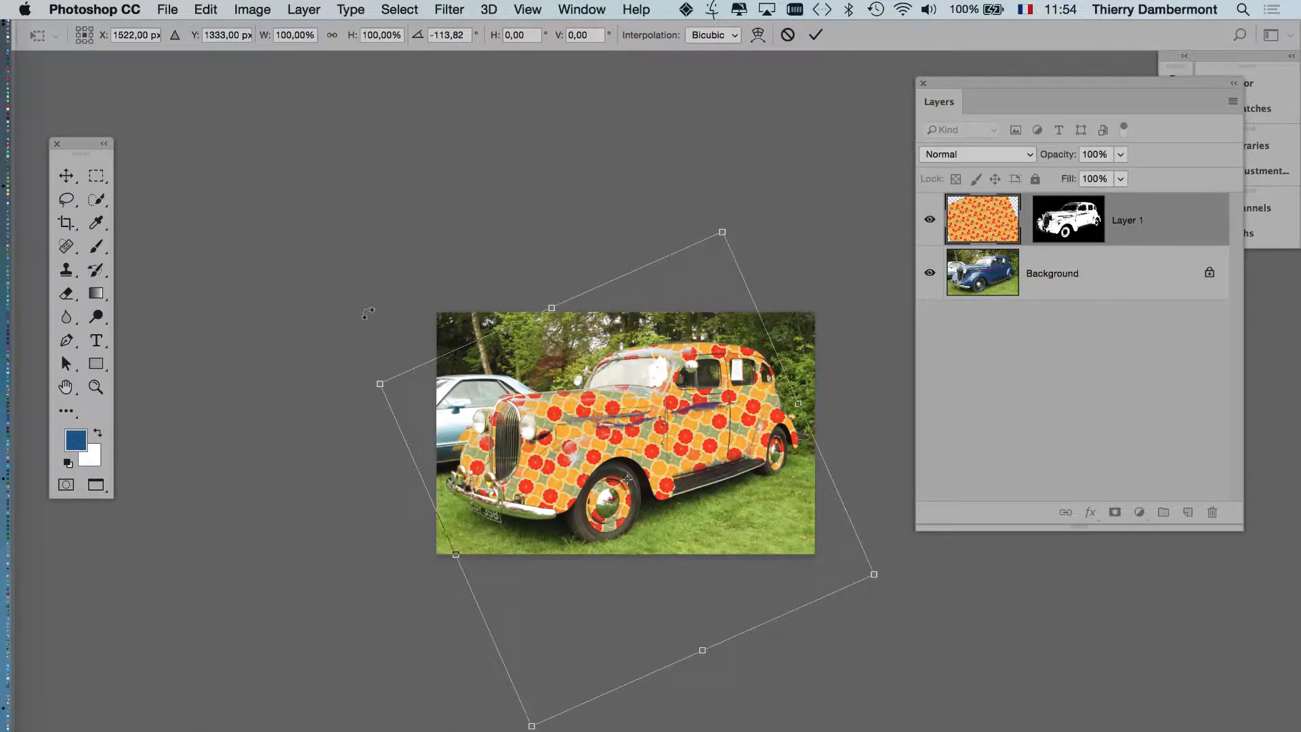
{"action": "left_click_drag", "start_coordinate": [359, 315], "coordinate": [307, 584]}
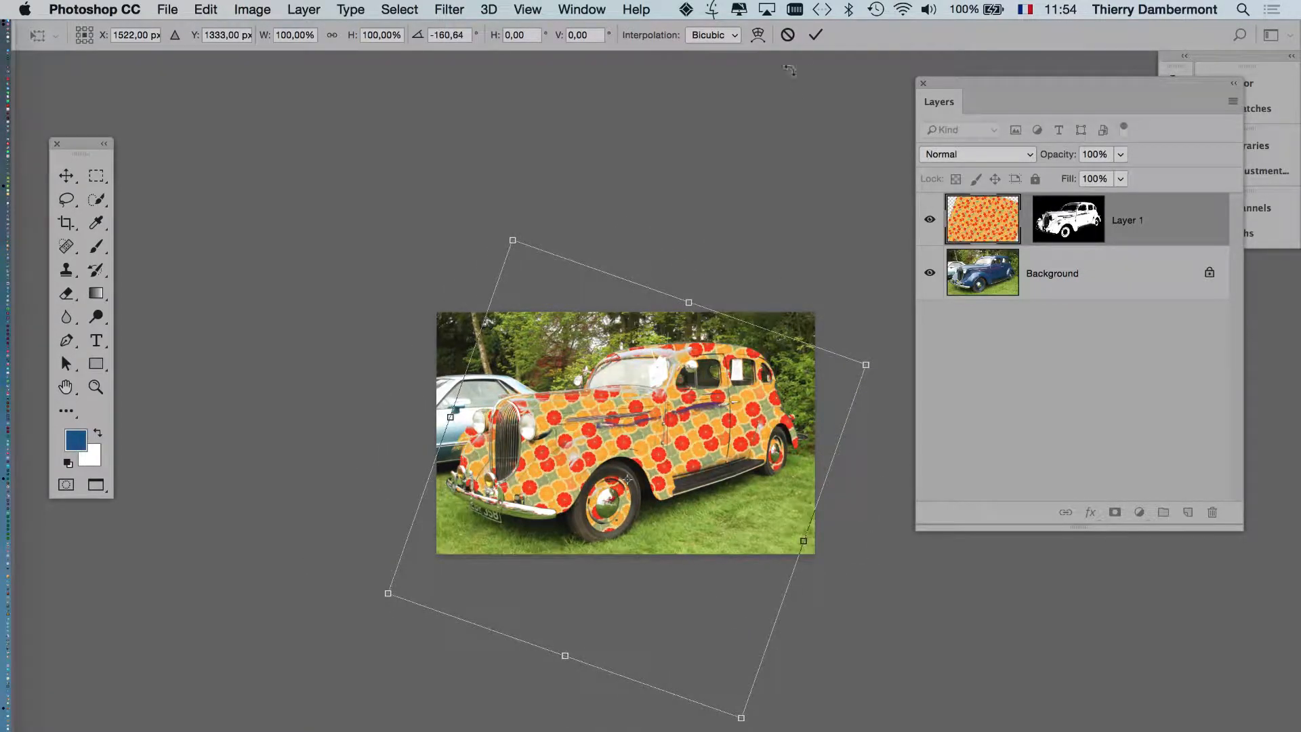
{"action": "left_click", "coordinate": [813, 39]}
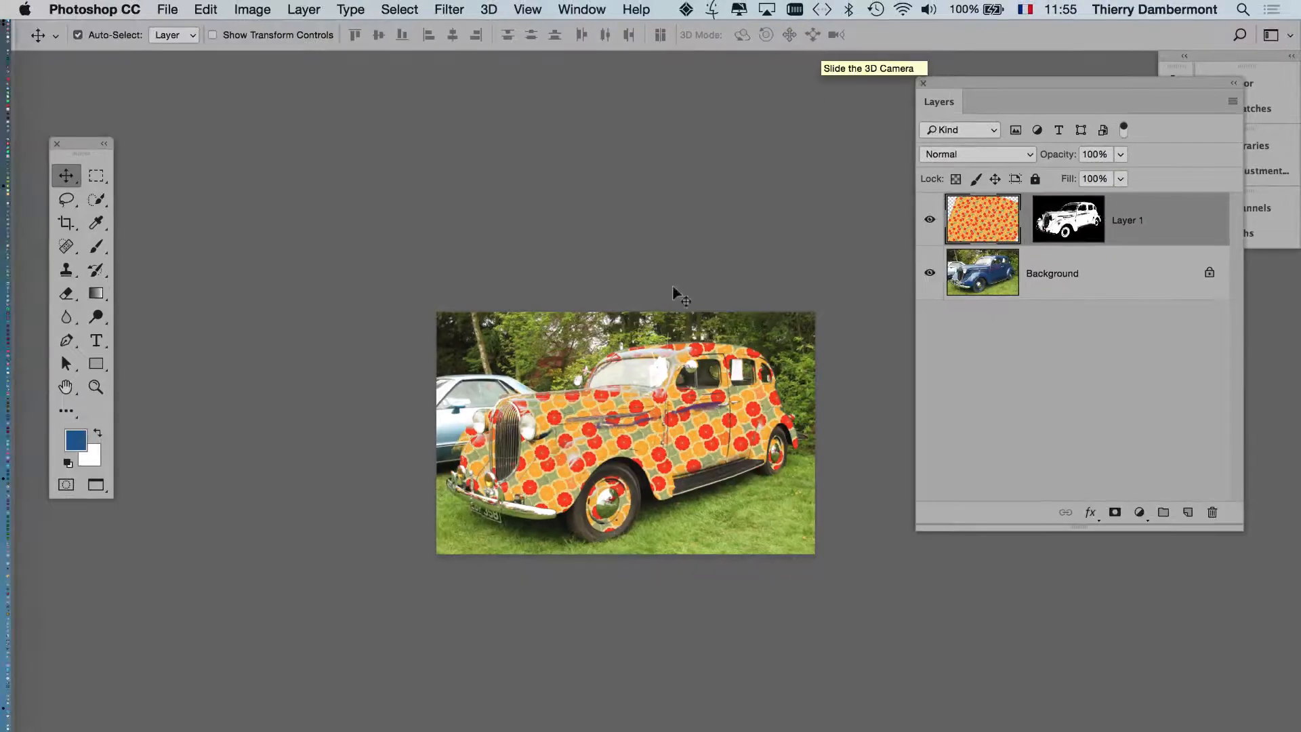
- Save the layered car document in Photoshop format with Maximize Compatibility enabled
{"action": "left_click_drag", "start_coordinate": [610, 281], "coordinate": [469, 219]}
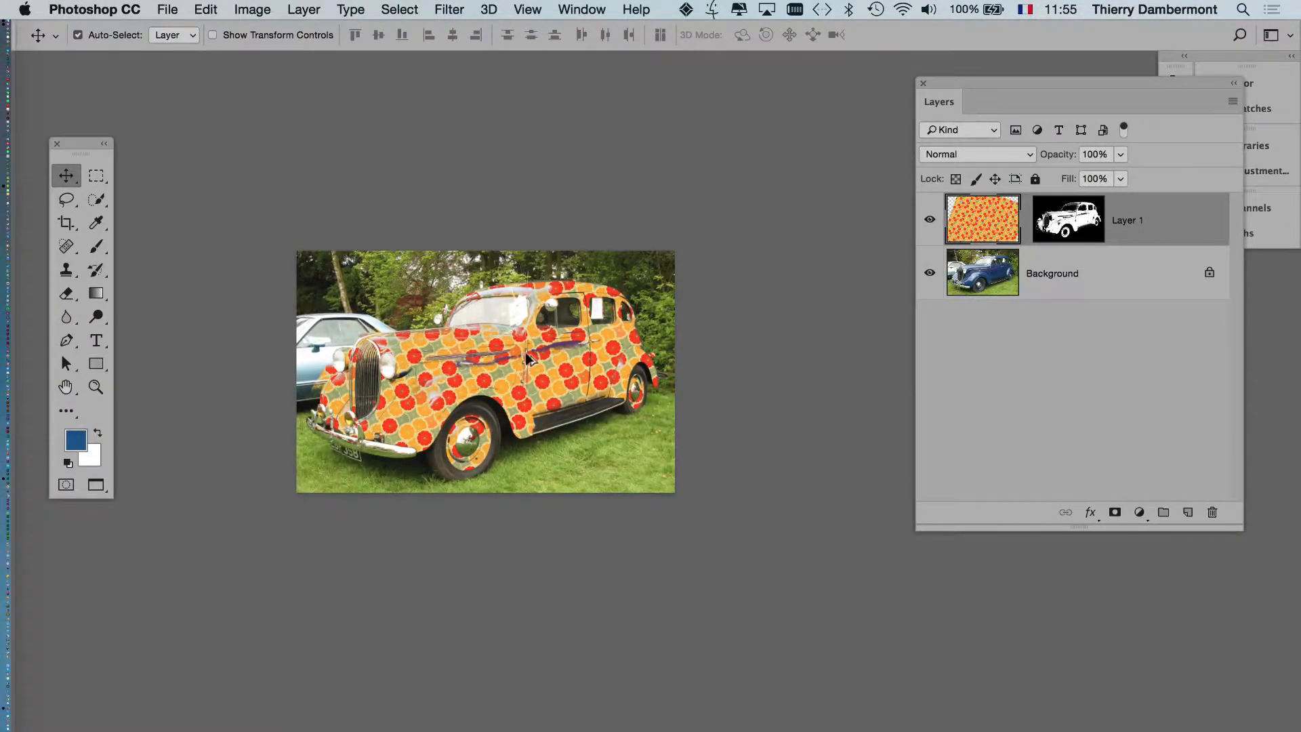
{"action": "scroll", "coordinate": [526, 356], "scroll_direction": "up", "scroll_amount": 5}
{"action": "left_click_drag", "start_coordinate": [486, 363], "coordinate": [542, 411]}
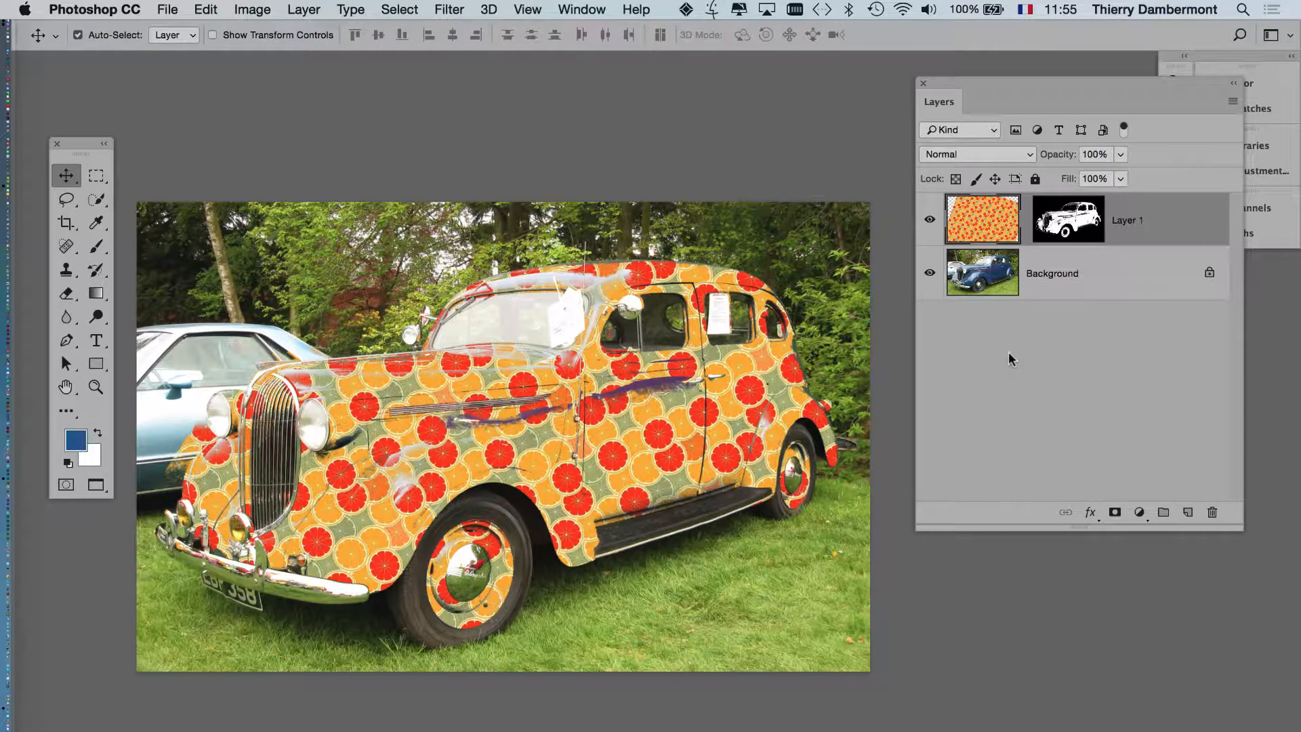
{"action": "left_click", "coordinate": [168, 10]}
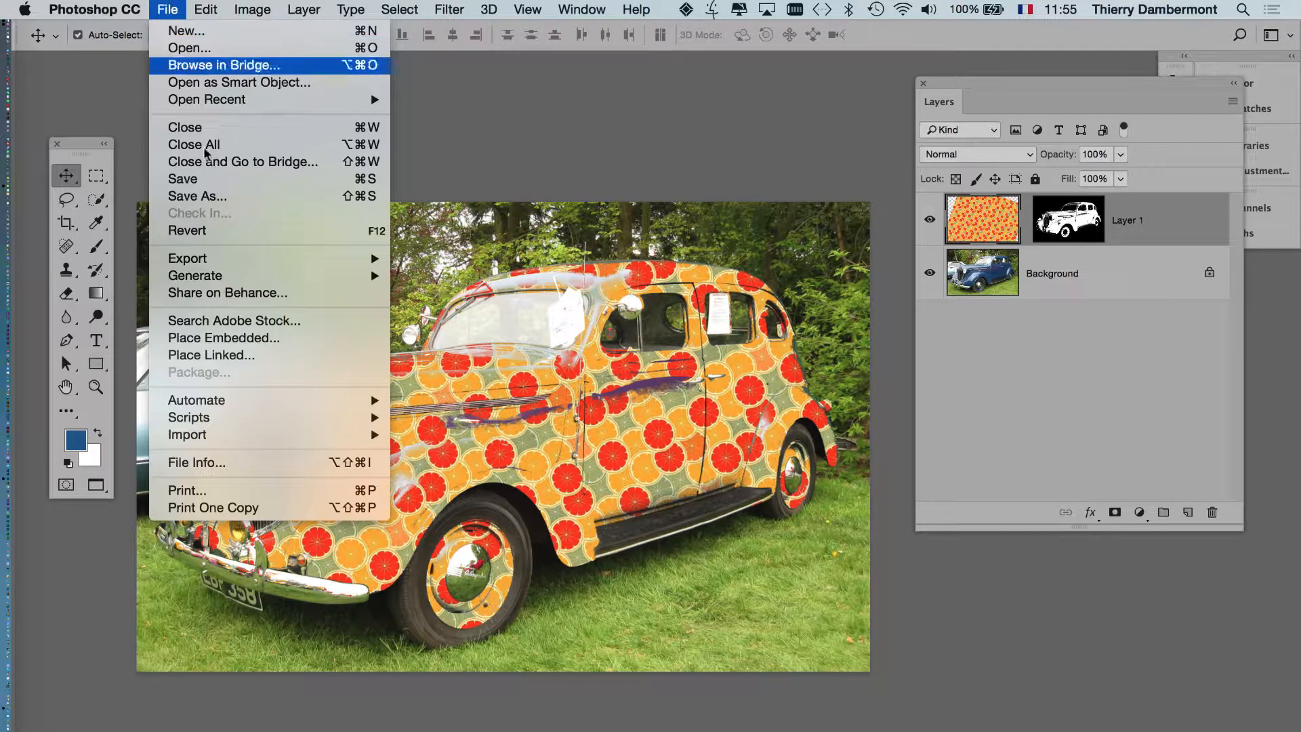
{"action": "left_click", "coordinate": [205, 183]}
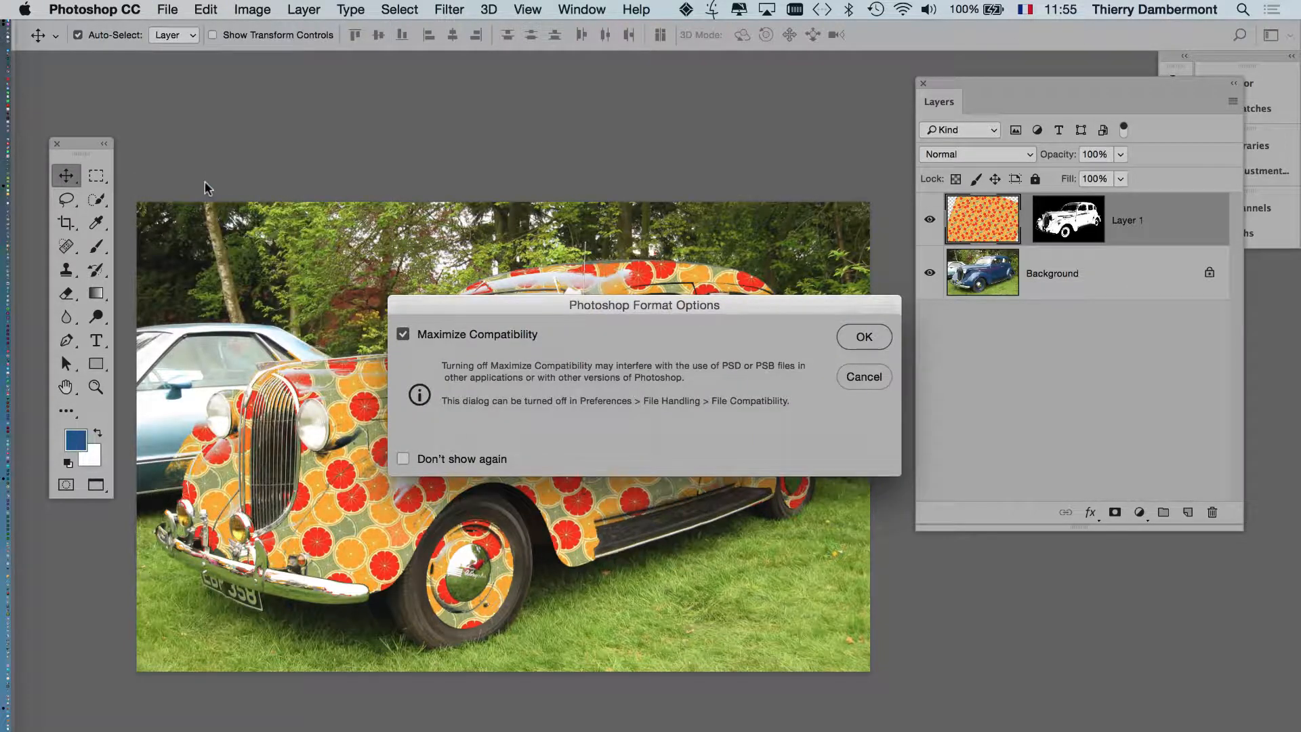
{"action": "left_click", "coordinate": [864, 336]}
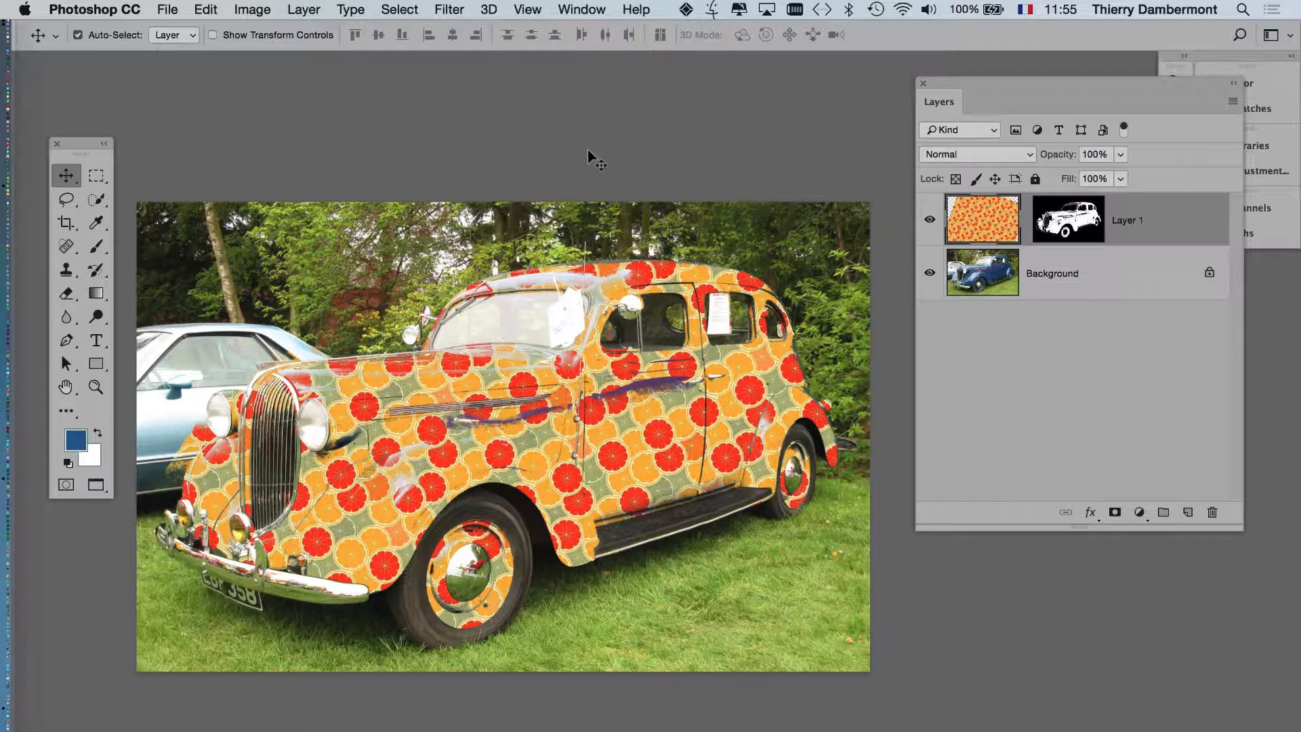
- Move the Layers panel closer to the car photo and switch the active layer to Background and back to Layer 1's pattern thumbnail
{"action": "left_click_drag", "start_coordinate": [1087, 91], "coordinate": [965, 115]}
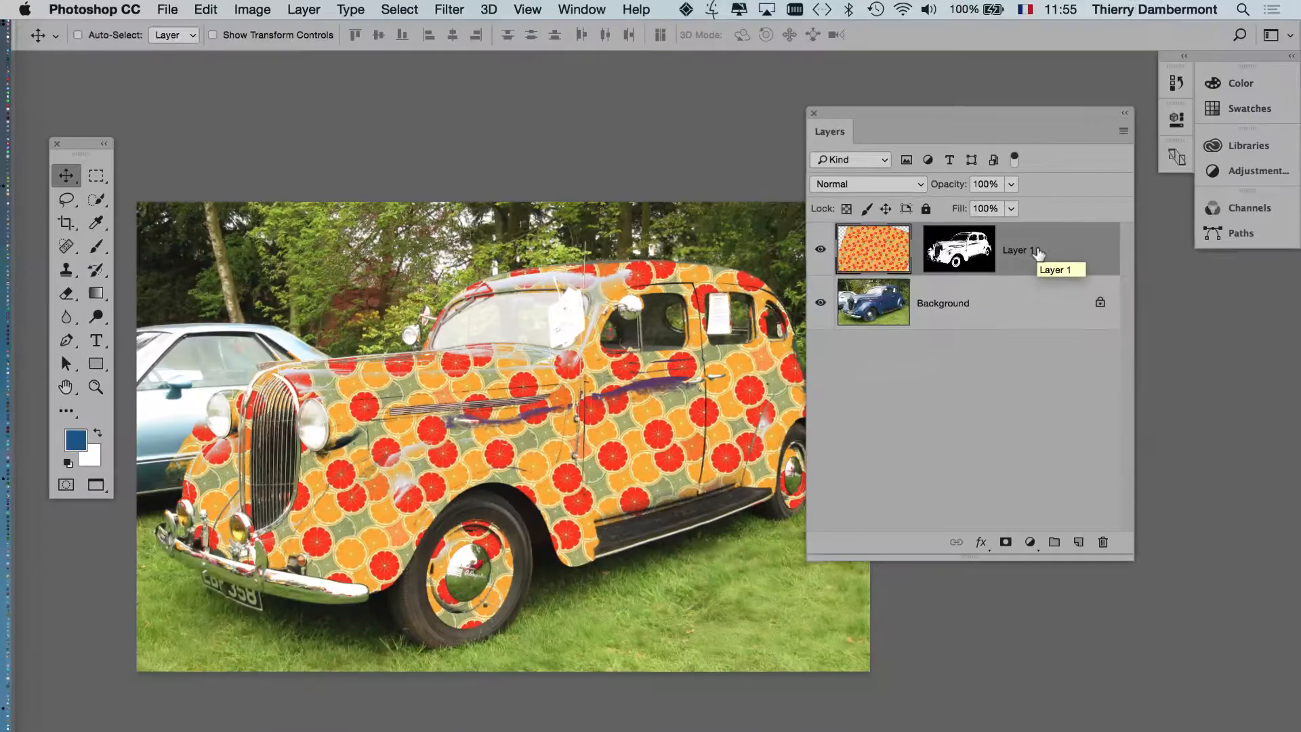
{"action": "left_click_drag", "start_coordinate": [890, 113], "coordinate": [961, 97]}
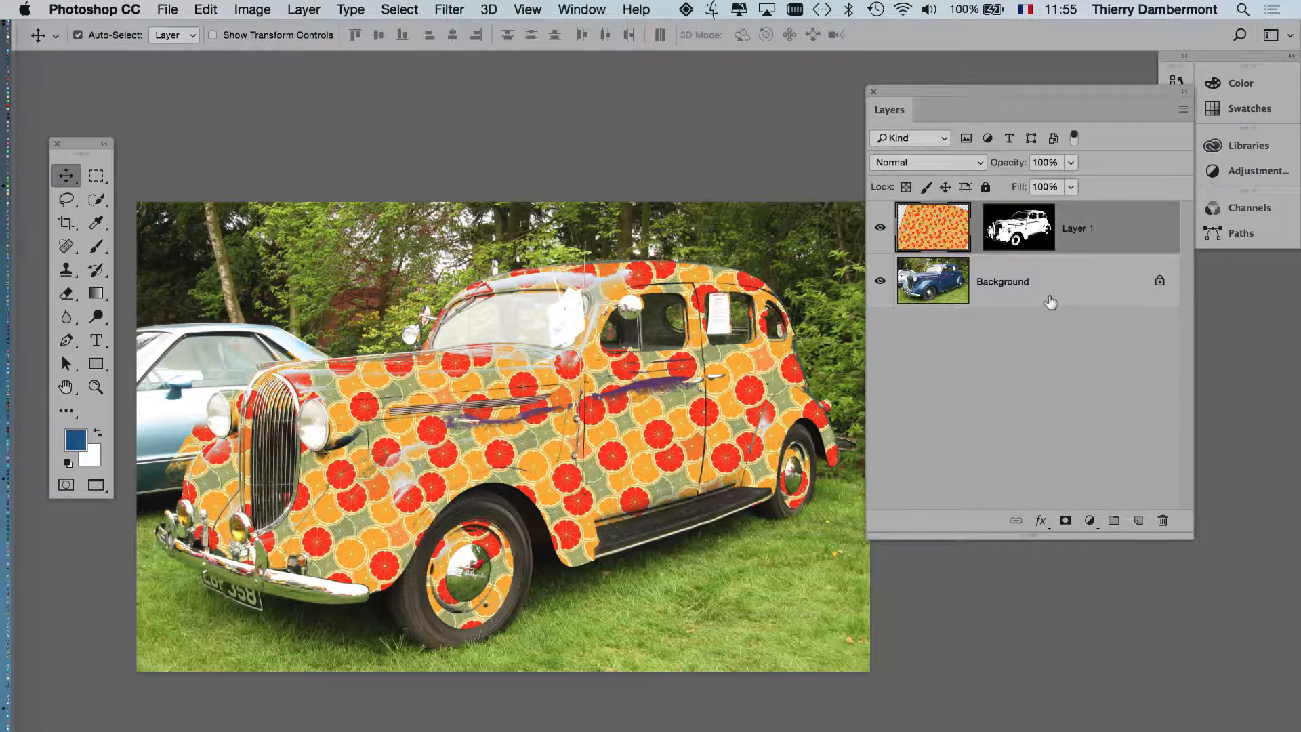
{"action": "left_click", "coordinate": [963, 294]}
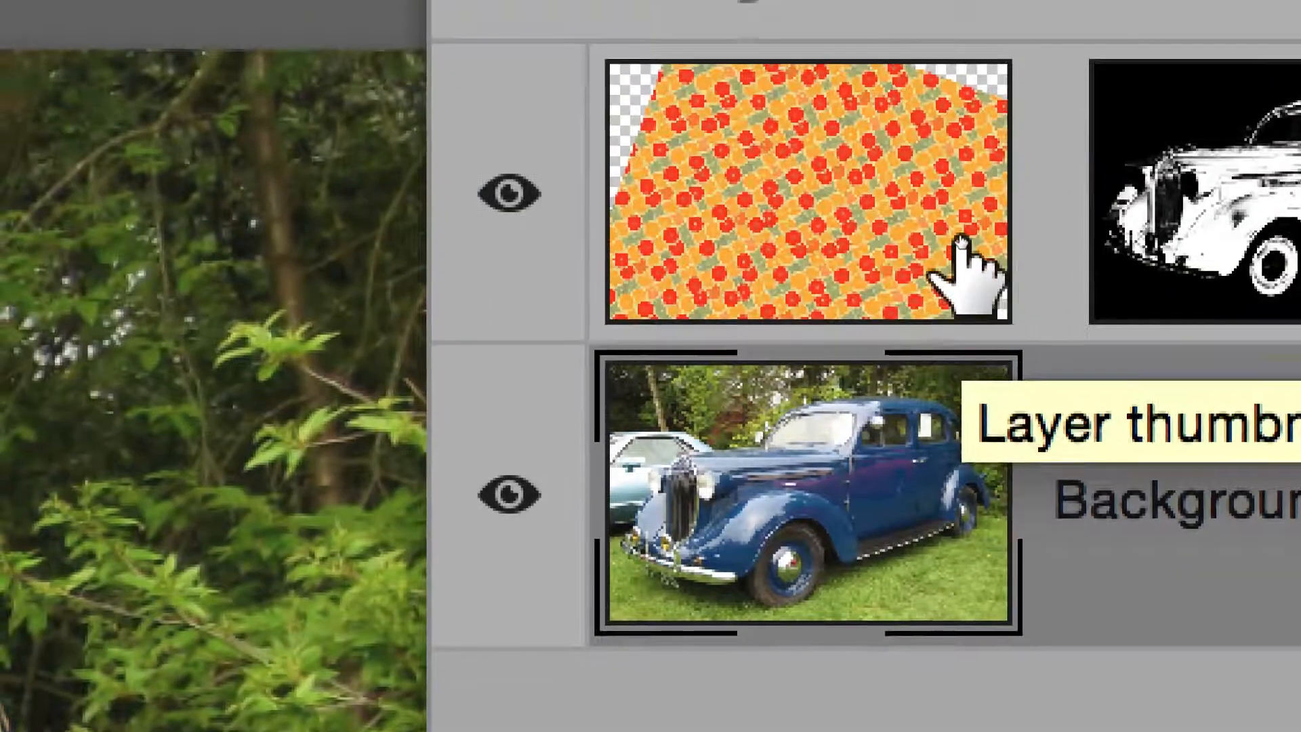
{"action": "left_click", "coordinate": [961, 244]}
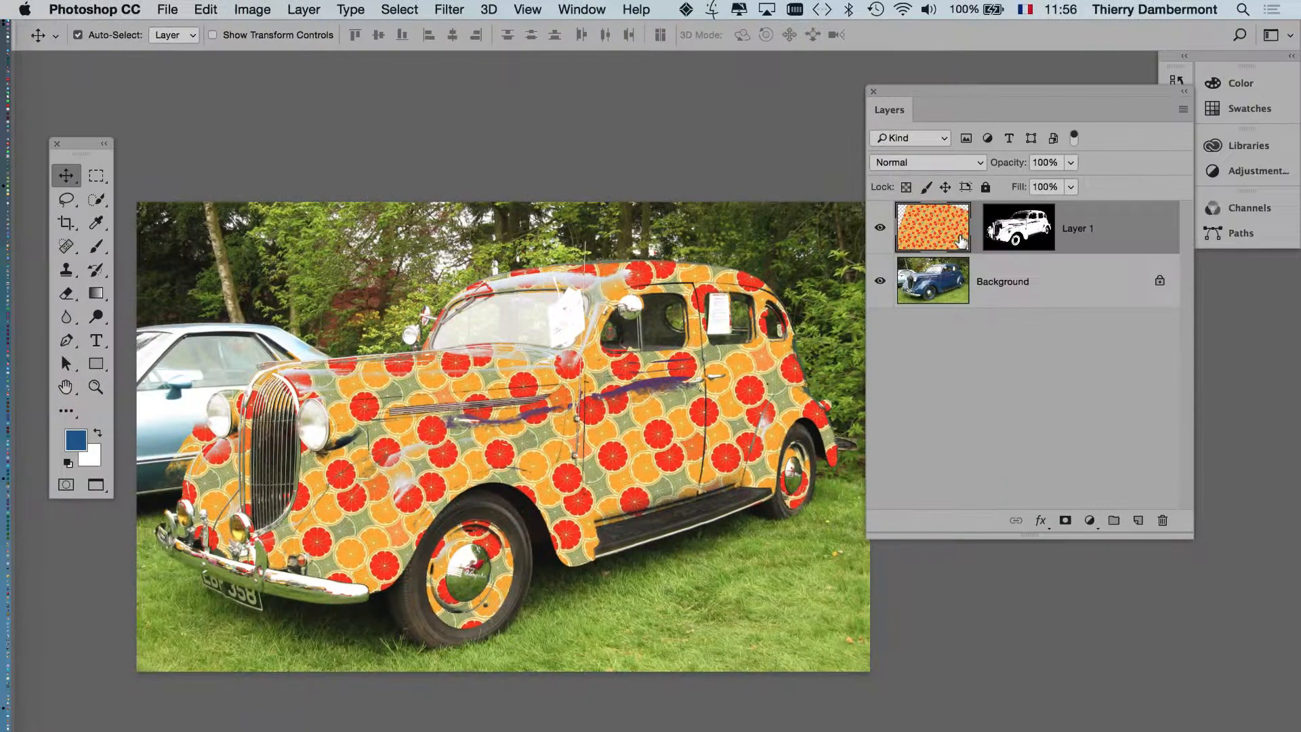